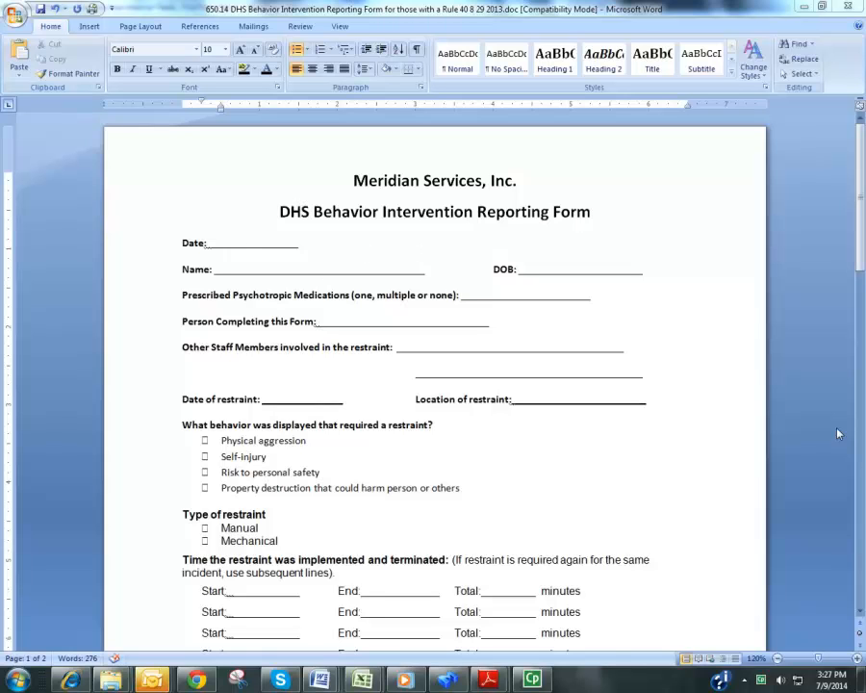
Highlight in turn the form's Date, Name, DOB, Prescribed Psychotropic Medications and Person Completing this Form fields
{"action": "left_click_drag", "start_coordinate": [859, 225], "coordinate": [859, 200]}
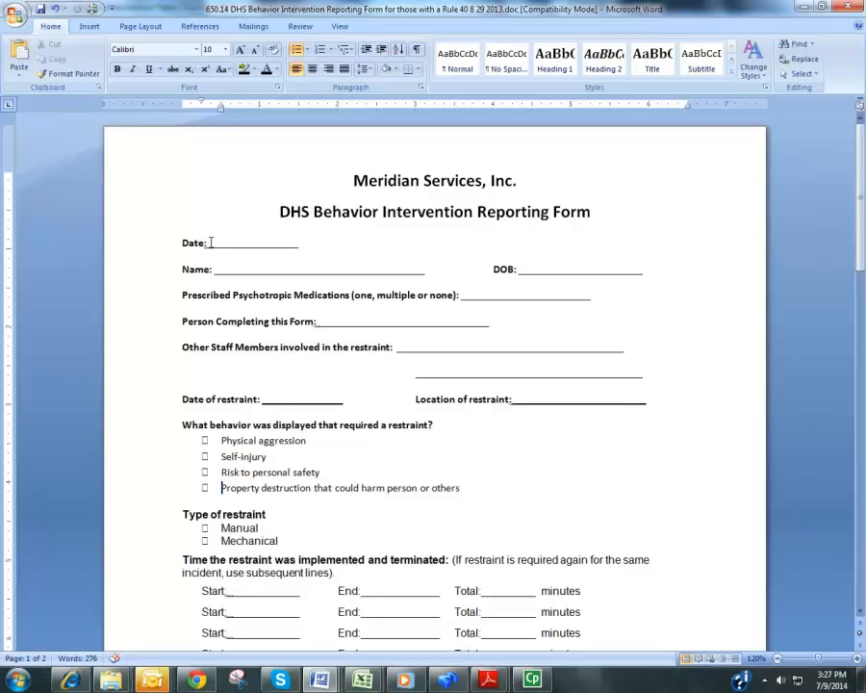
{"action": "left_click", "coordinate": [210, 243]}
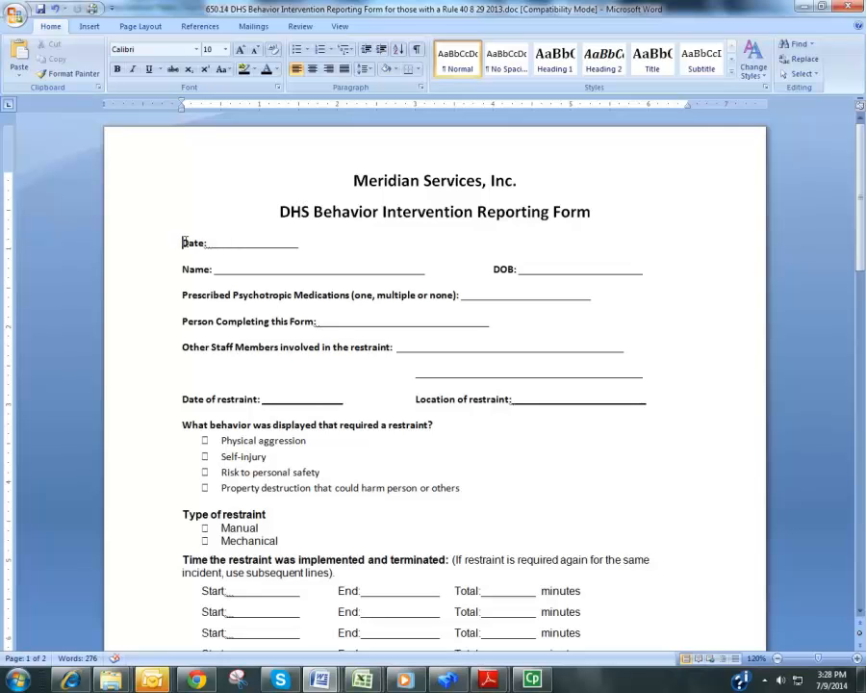
{"action": "left_click_drag", "start_coordinate": [206, 243], "coordinate": [295, 245]}
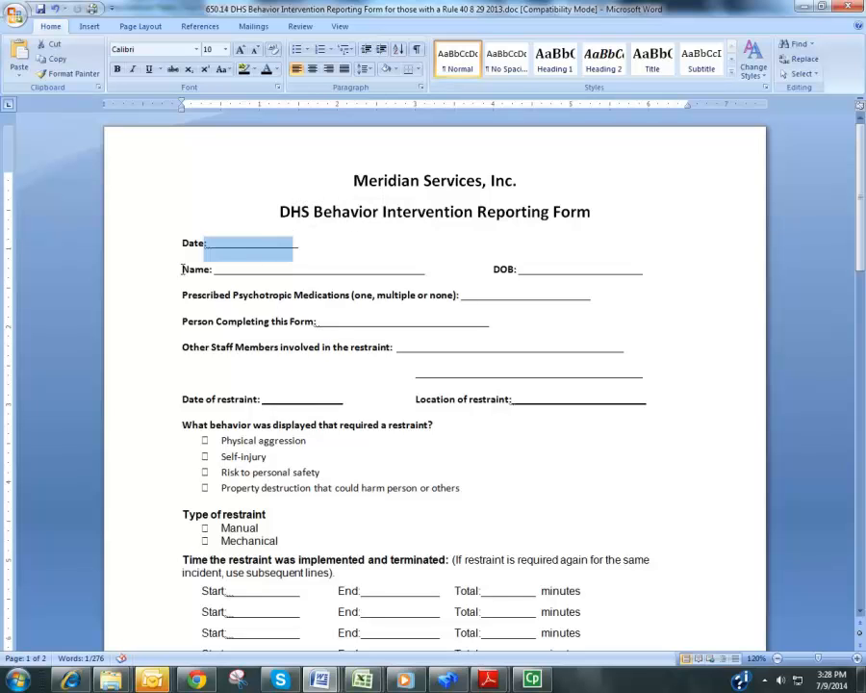
{"action": "left_click_drag", "start_coordinate": [182, 269], "coordinate": [267, 268]}
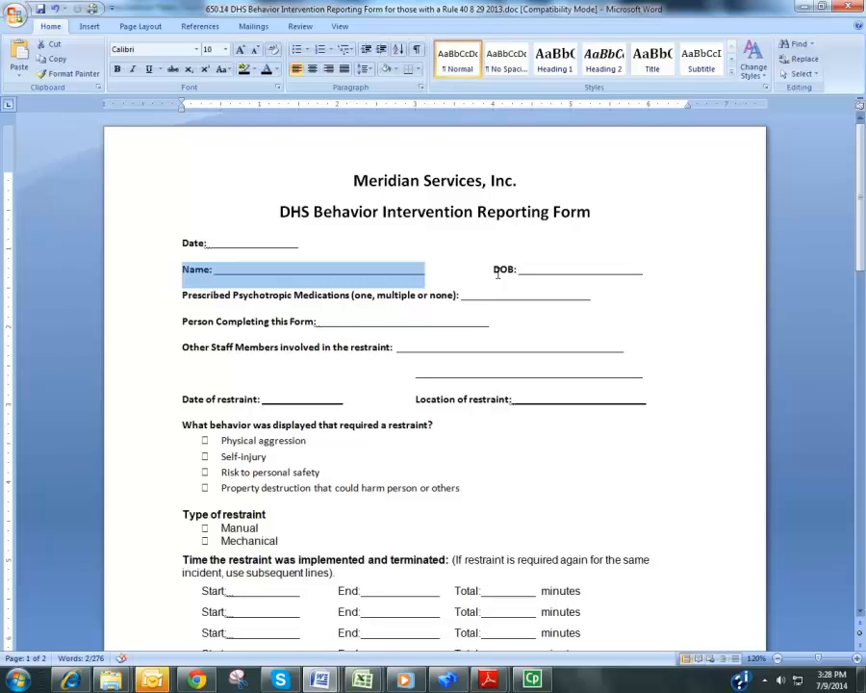
{"action": "left_click_drag", "start_coordinate": [495, 270], "coordinate": [568, 266]}
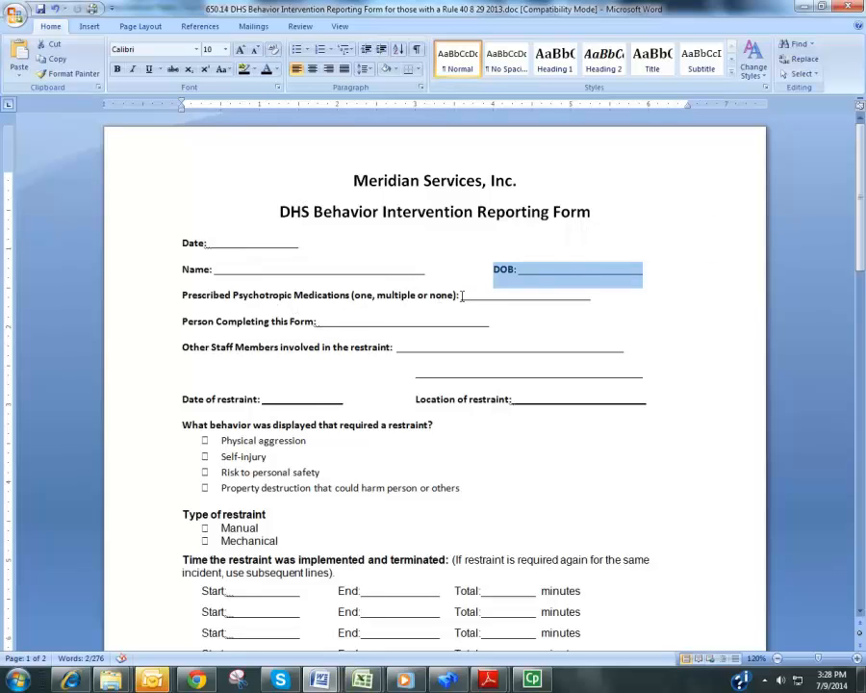
{"action": "left_click_drag", "start_coordinate": [462, 295], "coordinate": [577, 295]}
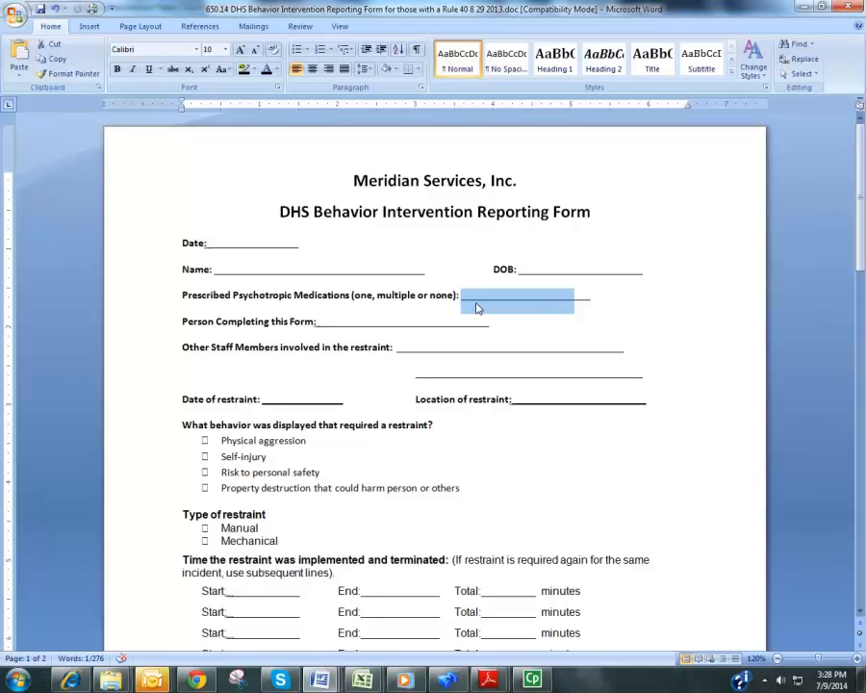
{"action": "left_click_drag", "start_coordinate": [316, 322], "coordinate": [473, 325]}
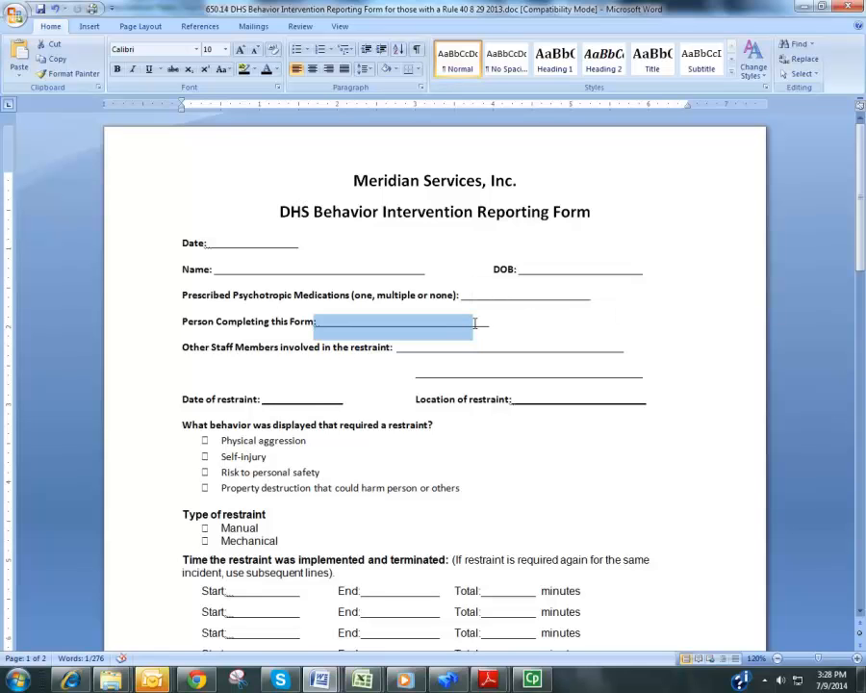
Highlight the blanks for other staff members involved, followed by the date and location of restraint fields
{"action": "left_click_drag", "start_coordinate": [401, 349], "coordinate": [466, 372]}
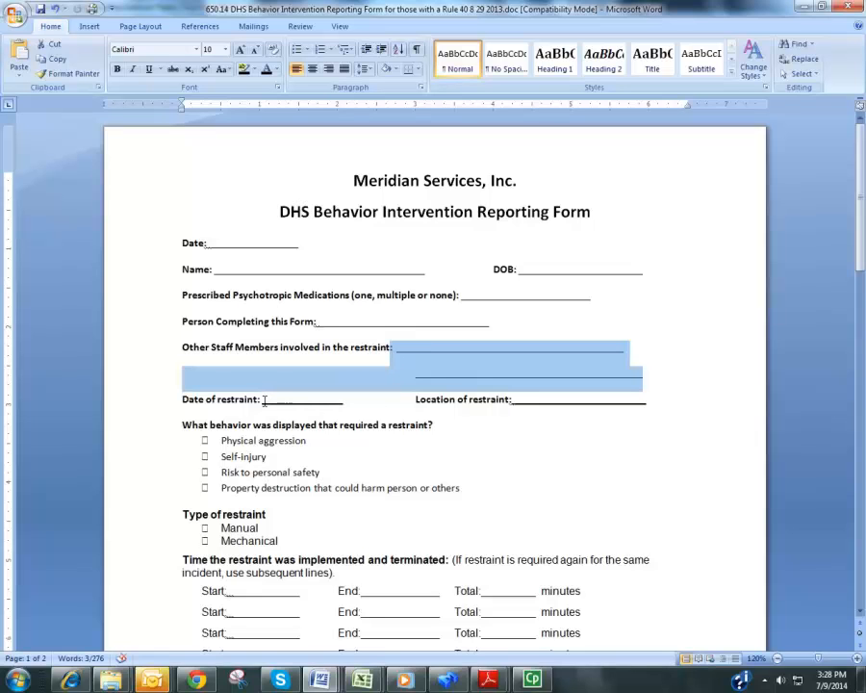
{"action": "left_click_drag", "start_coordinate": [182, 401], "coordinate": [284, 401]}
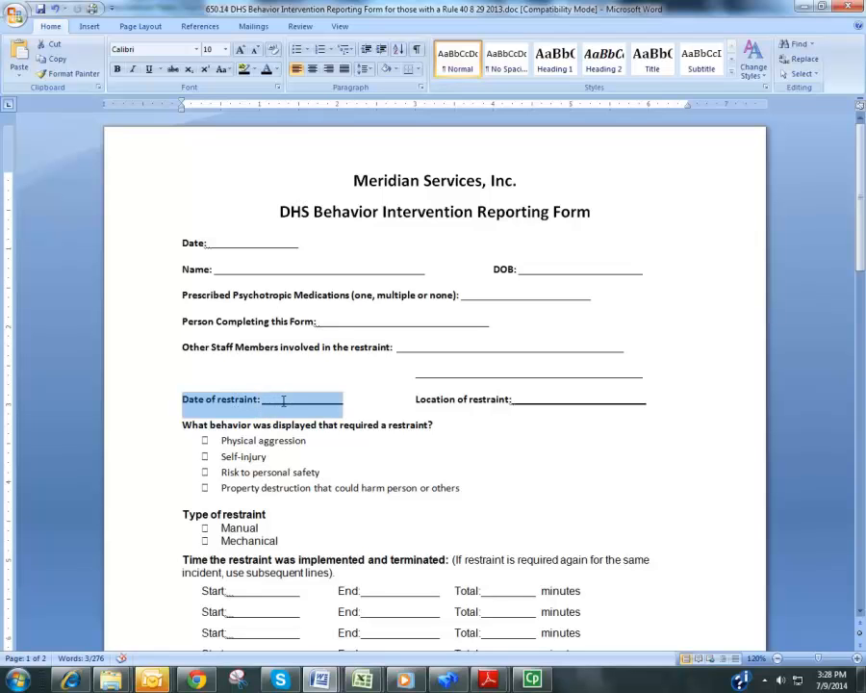
{"action": "left_click_drag", "start_coordinate": [284, 401], "coordinate": [285, 400]}
{"action": "left_click_drag", "start_coordinate": [416, 400], "coordinate": [522, 412]}
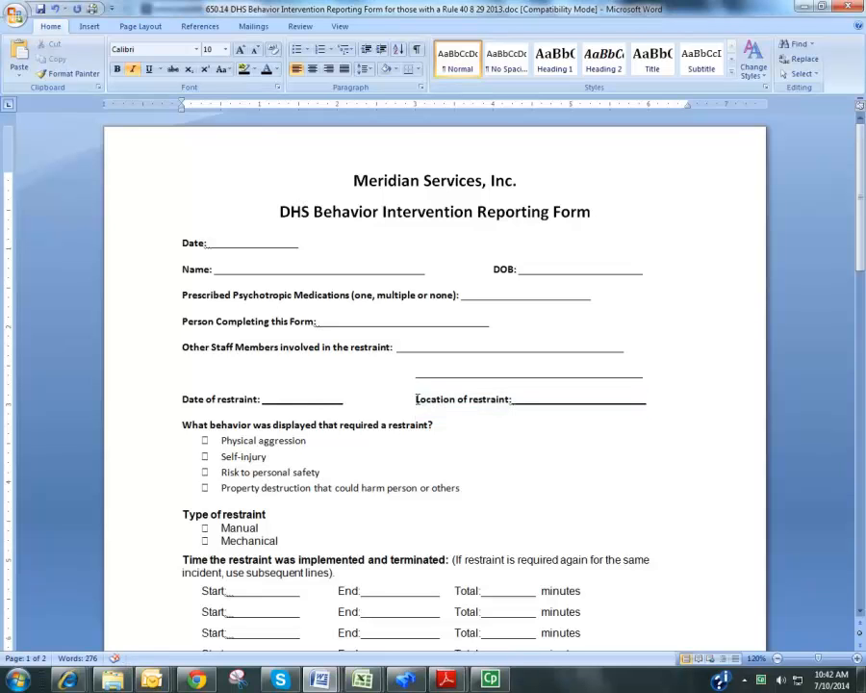
{"action": "left_click_drag", "start_coordinate": [417, 399], "coordinate": [571, 398]}
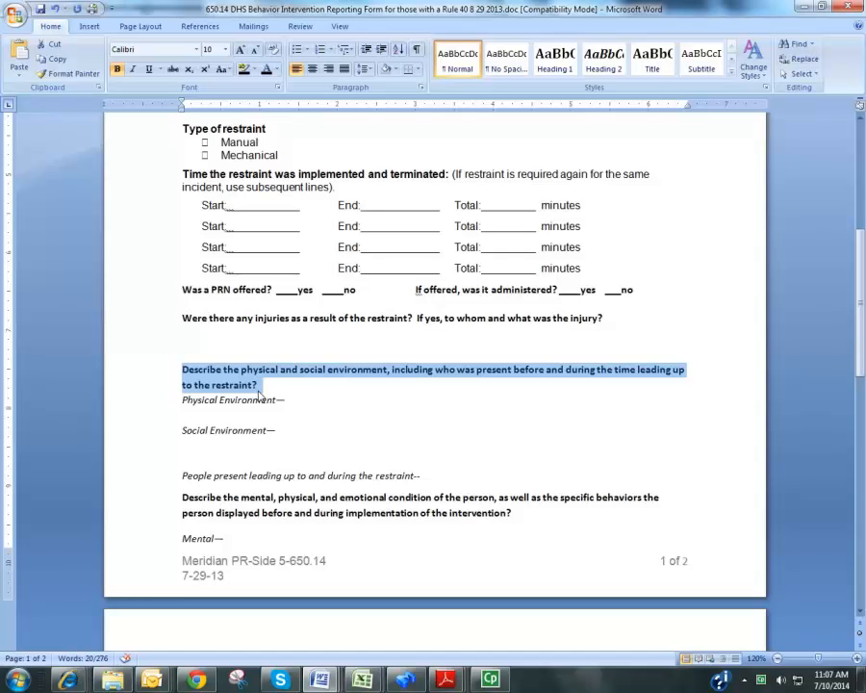
Examine the Physical Environment, Social Environment and People present entries under the physical and social environment question
{"action": "left_click", "coordinate": [289, 399]}
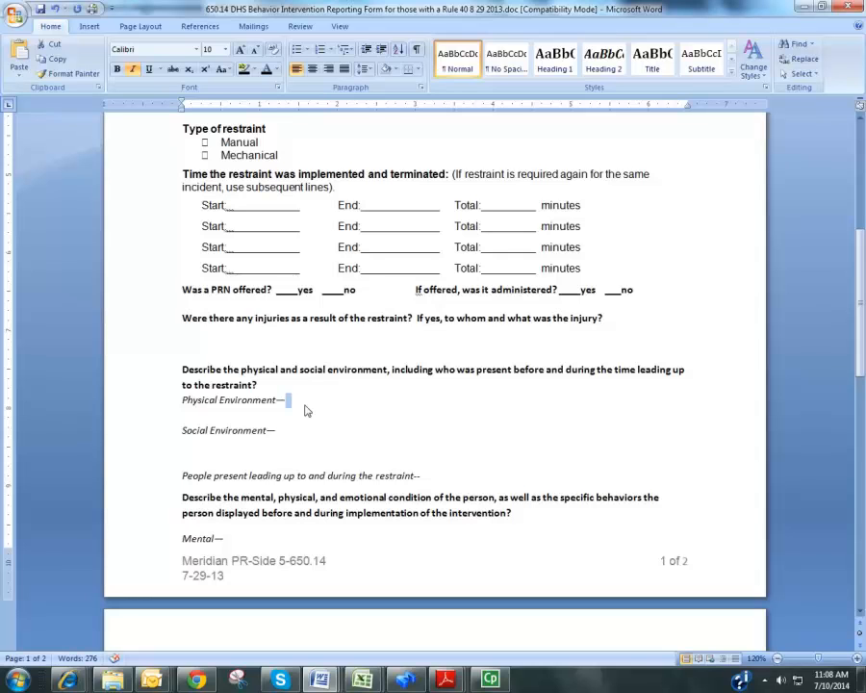
{"action": "left_click", "coordinate": [286, 430]}
{"action": "left_click_drag", "start_coordinate": [278, 431], "coordinate": [309, 431]}
{"action": "left_click_drag", "start_coordinate": [215, 475], "coordinate": [427, 475]}
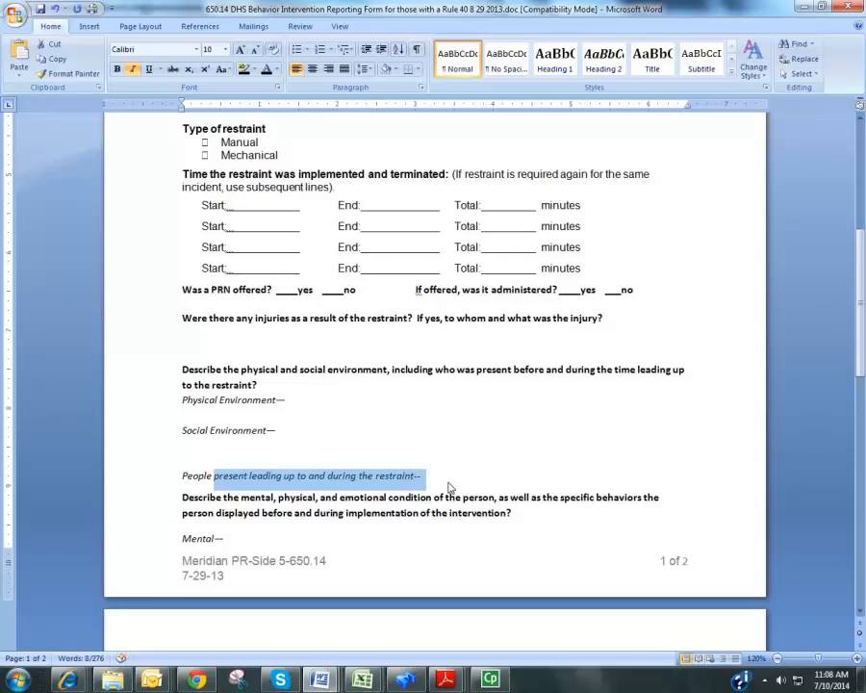
{"action": "left_click", "coordinate": [448, 478]}
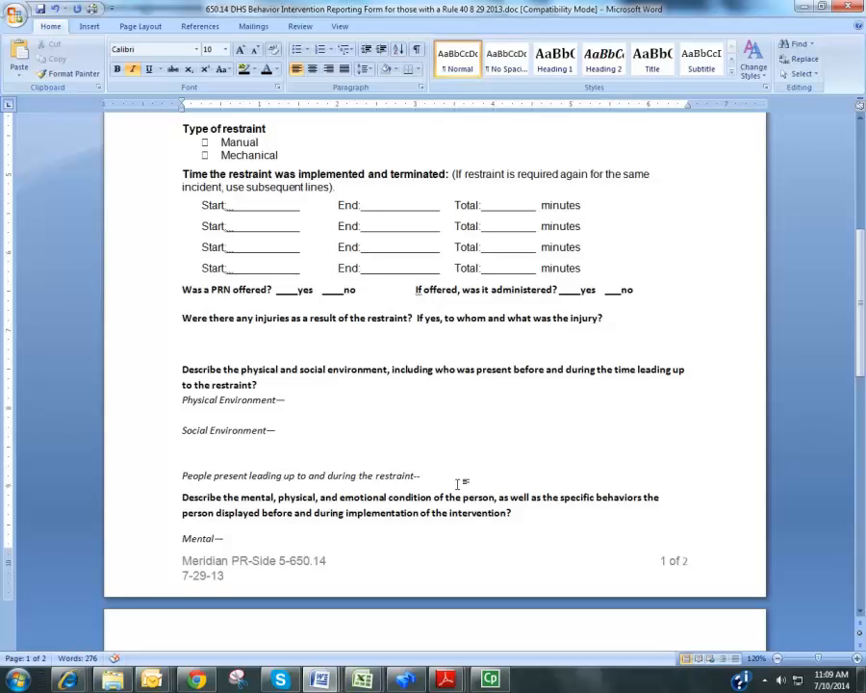
Highlight the question on the person's mental, physical and emotional condition and place the cursor at its Mental entry
{"action": "left_click", "coordinate": [183, 497]}
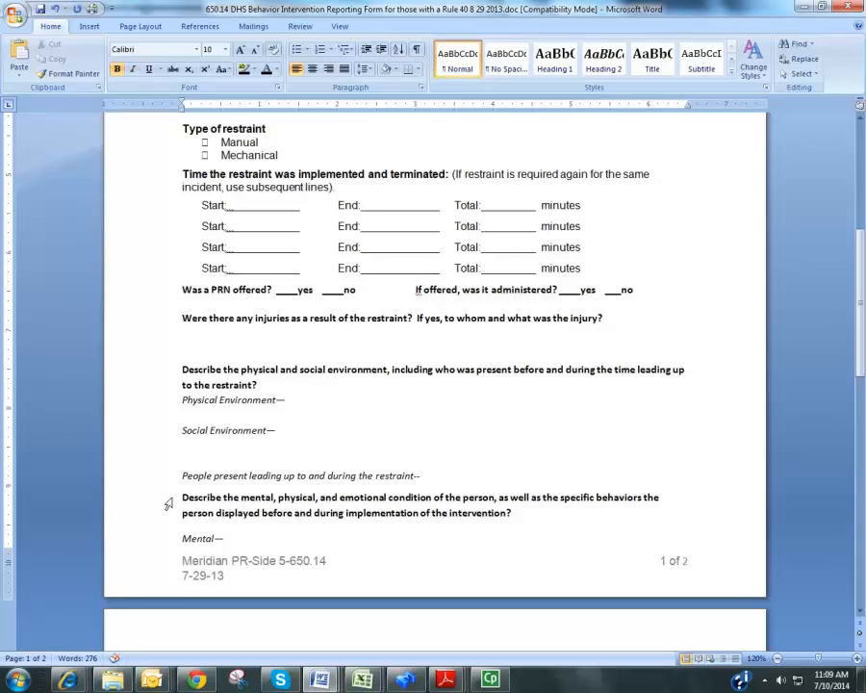
{"action": "left_click_drag", "start_coordinate": [184, 498], "coordinate": [520, 517]}
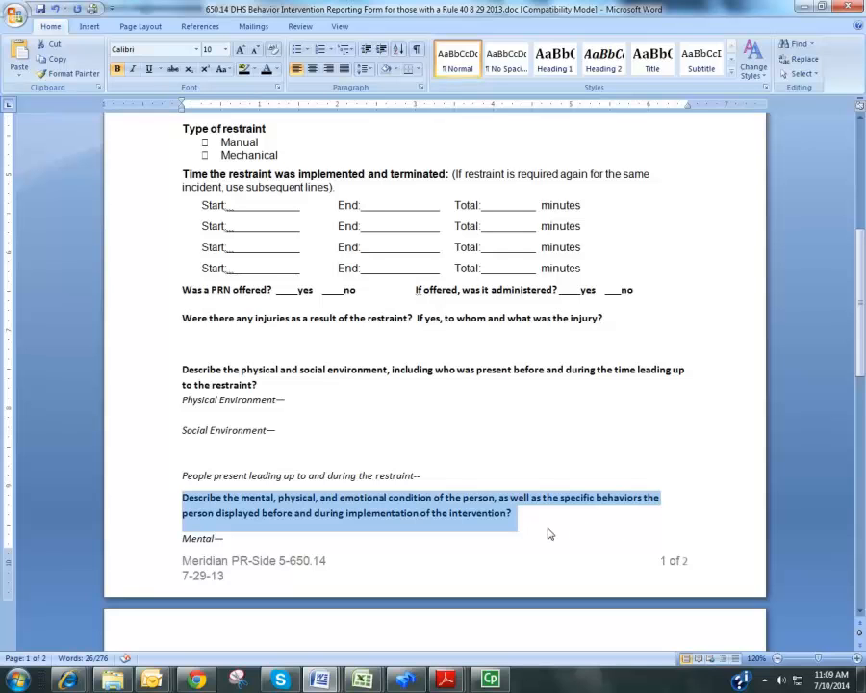
{"action": "scroll", "coordinate": [547, 527], "scroll_direction": "down", "scroll_amount": 2}
{"action": "scroll", "coordinate": [548, 527], "scroll_direction": "down", "scroll_amount": 2}
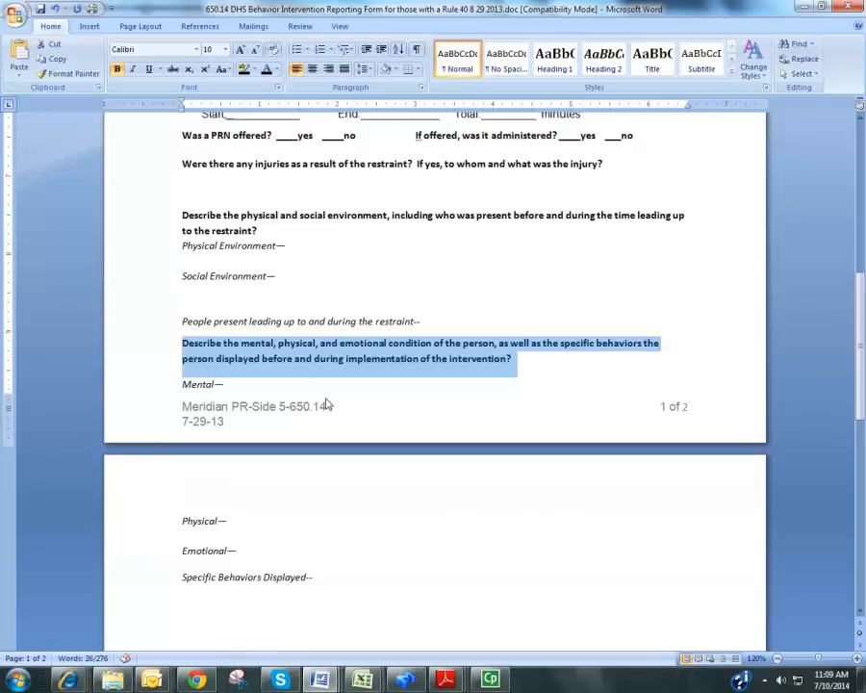
{"action": "left_click", "coordinate": [234, 386]}
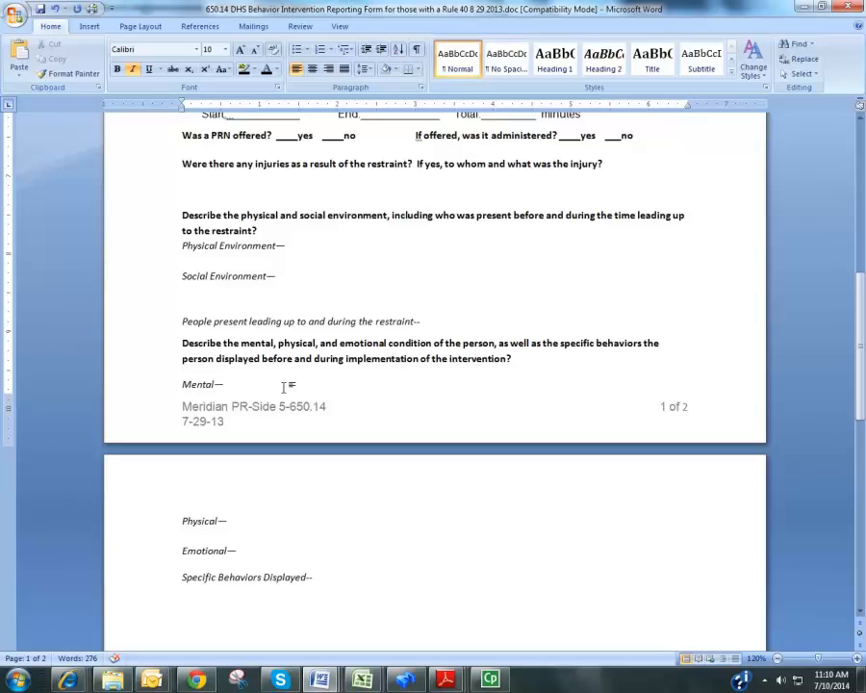
Examine the Physical, Emotional and Specific Behaviors Displayed entries at the start of the second page
{"action": "left_click", "coordinate": [229, 520]}
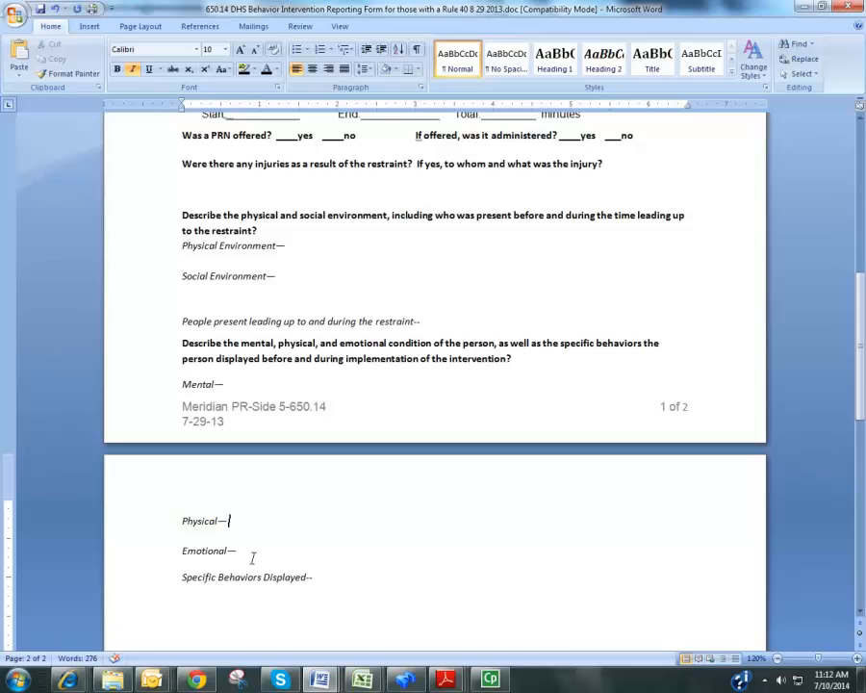
{"action": "left_click", "coordinate": [170, 550]}
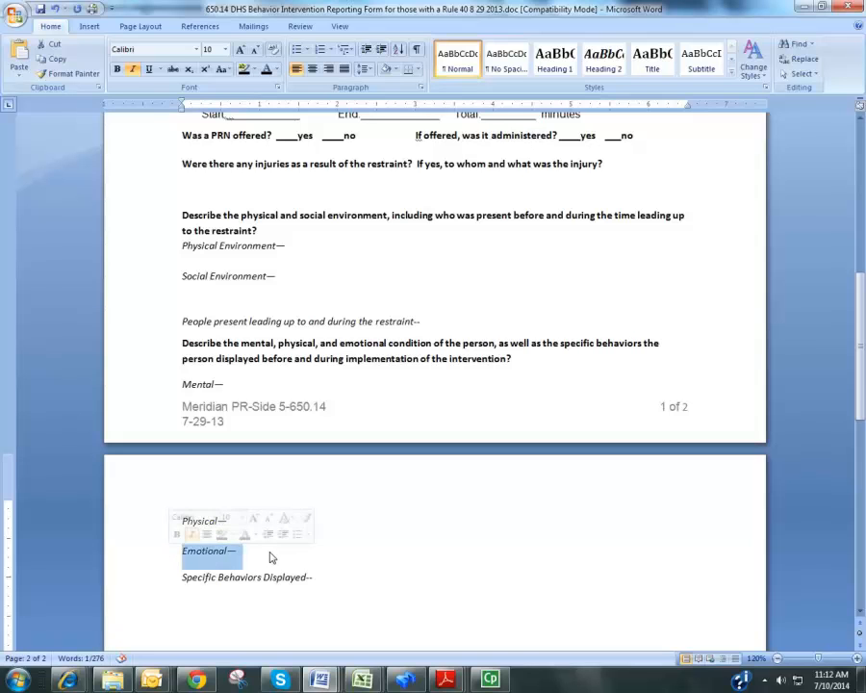
{"action": "left_click", "coordinate": [333, 562]}
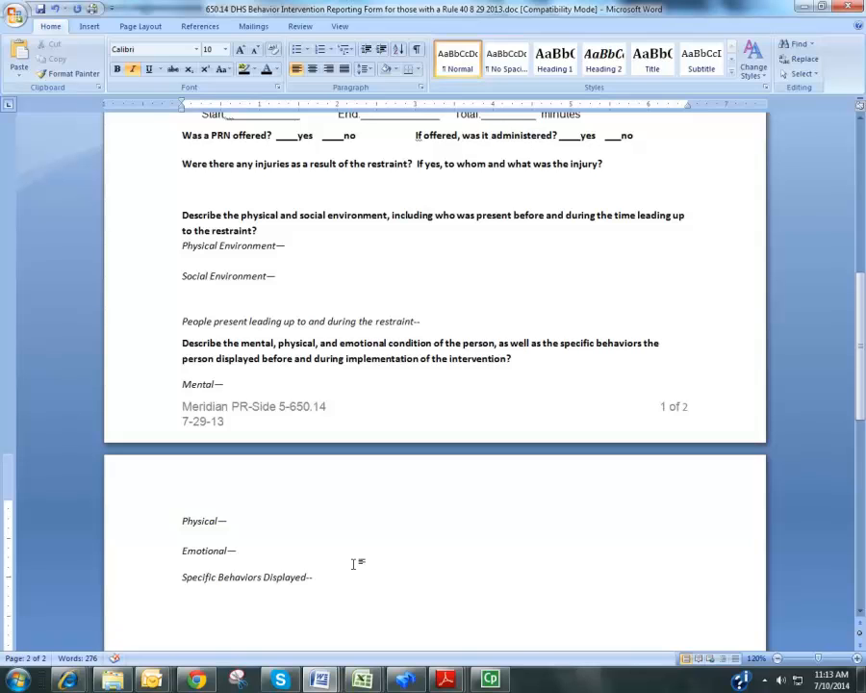
{"action": "left_click_drag", "start_coordinate": [174, 577], "coordinate": [319, 578]}
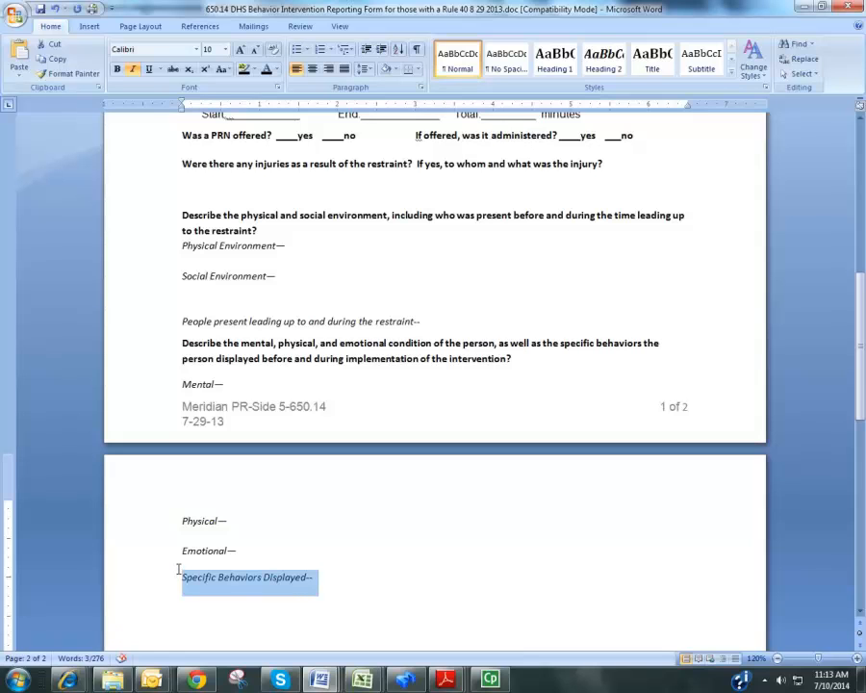
{"action": "scroll", "coordinate": [178, 567], "scroll_direction": "down", "scroll_amount": 3}
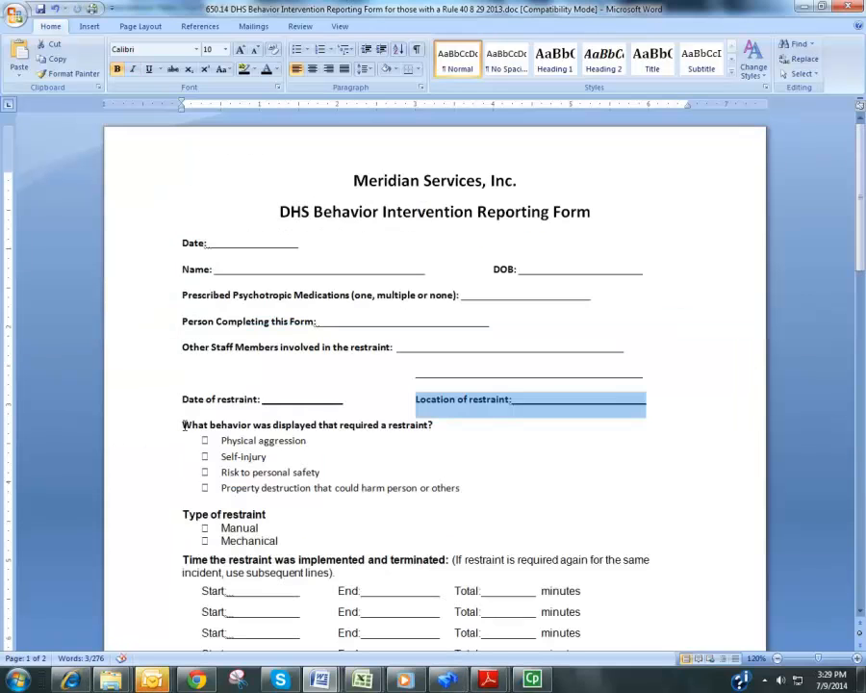
Highlight the question on what behavior required a restraint and each of its four answer options in turn
{"action": "left_click_drag", "start_coordinate": [183, 425], "coordinate": [428, 424]}
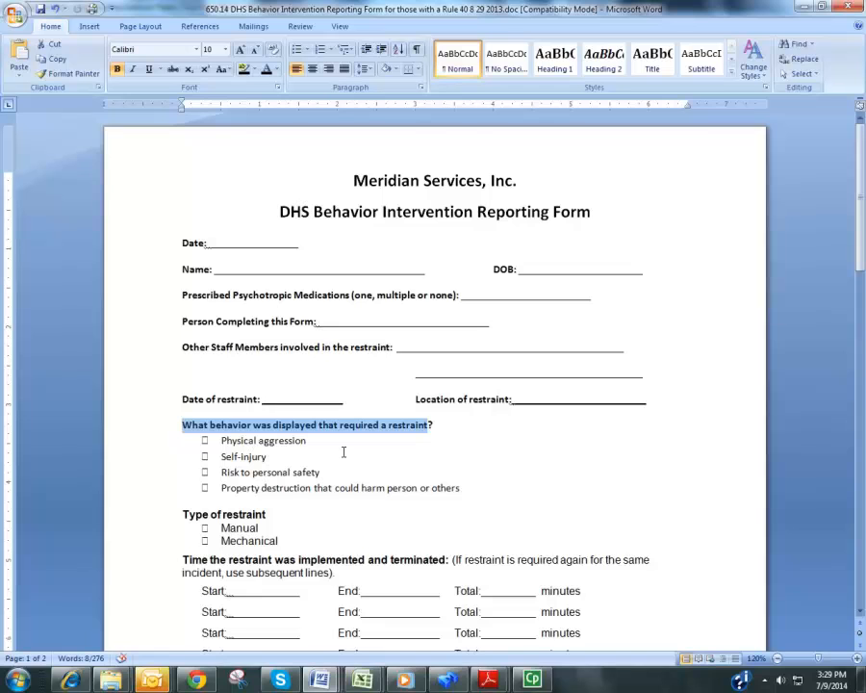
{"action": "left_click", "coordinate": [227, 442]}
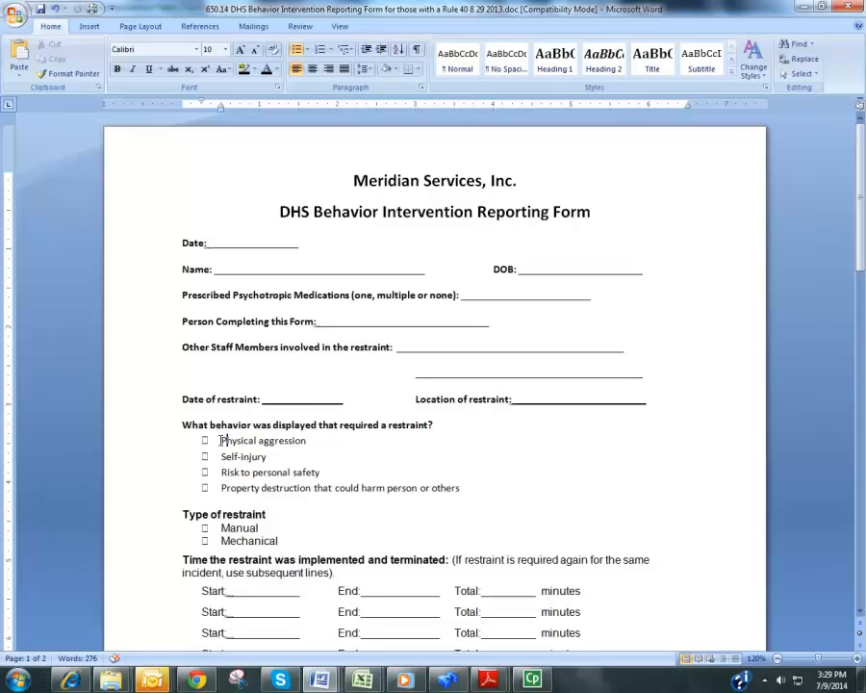
{"action": "left_click_drag", "start_coordinate": [221, 440], "coordinate": [306, 441]}
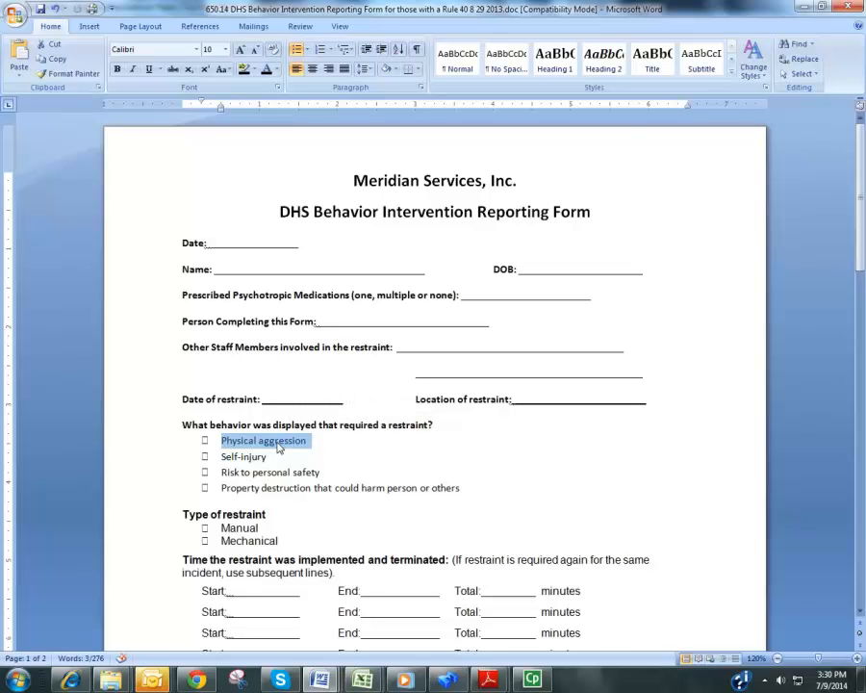
{"action": "left_click", "coordinate": [236, 458]}
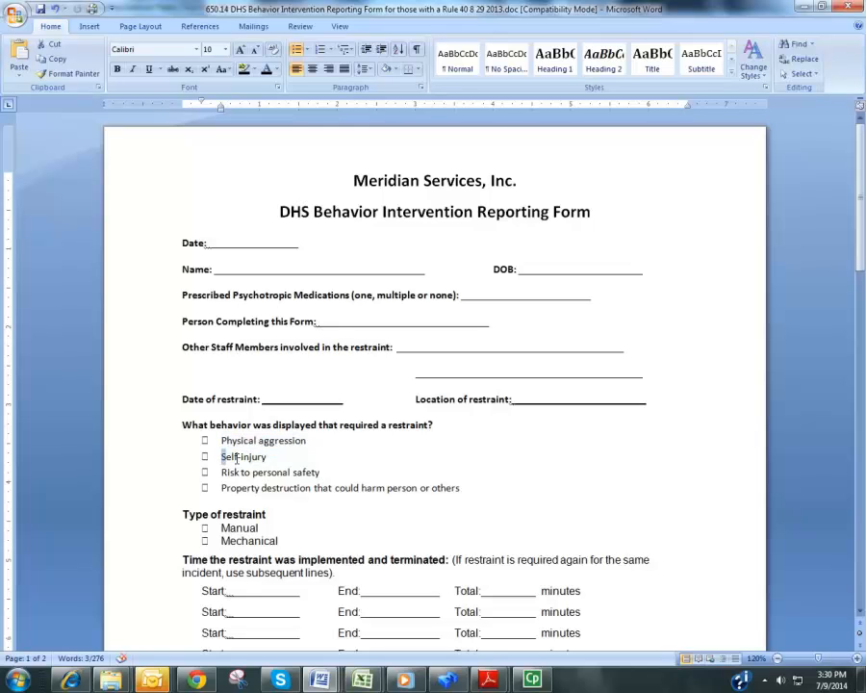
{"action": "triple_click", "coordinate": [236, 458]}
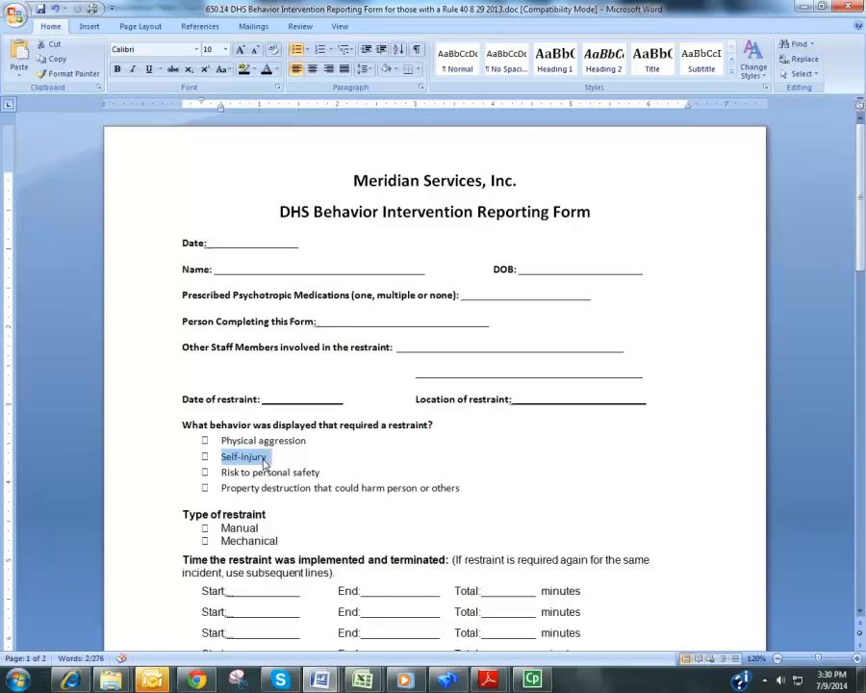
{"action": "left_click_drag", "start_coordinate": [223, 472], "coordinate": [311, 469]}
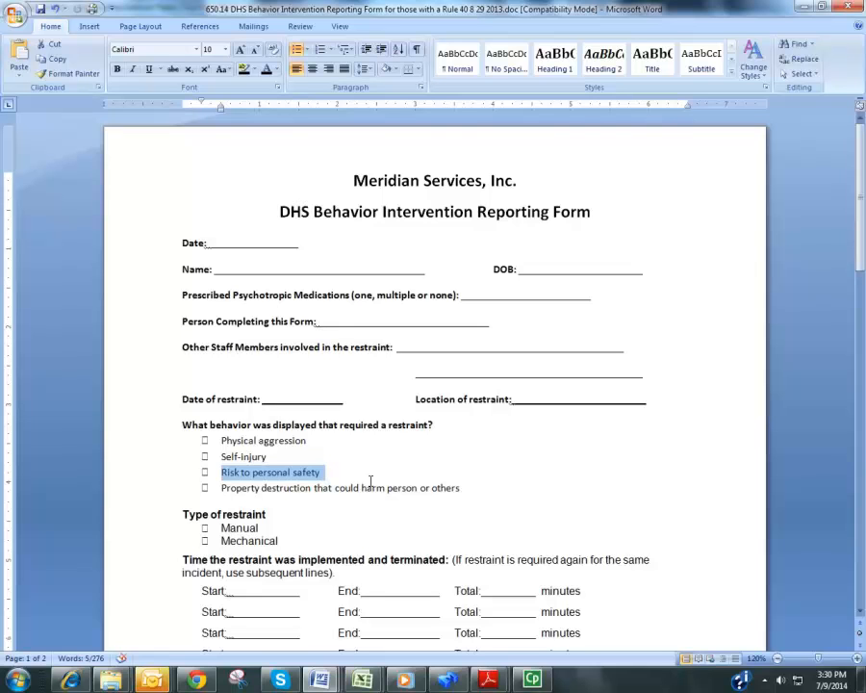
{"action": "left_click_drag", "start_coordinate": [225, 488], "coordinate": [445, 488]}
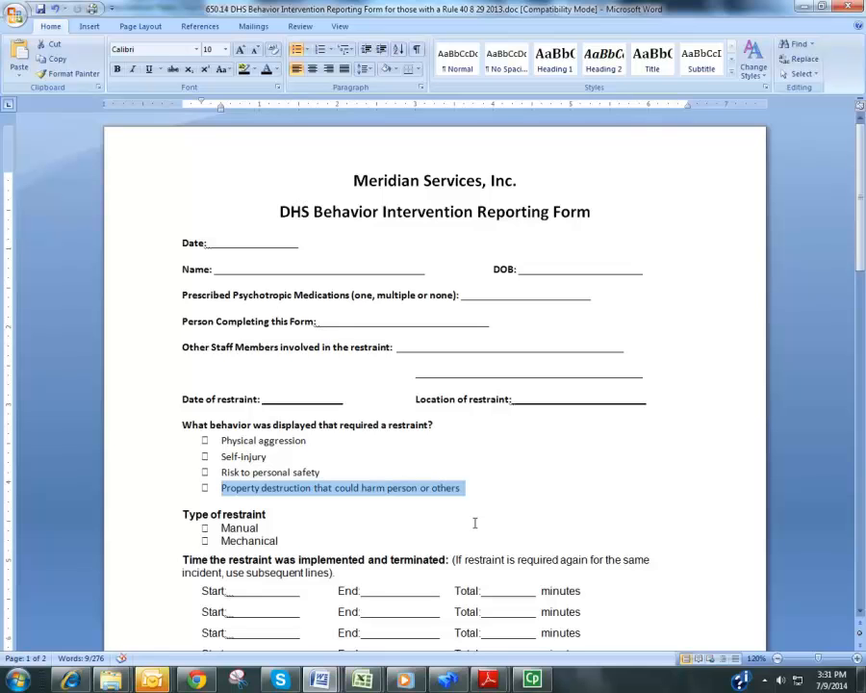
Examine the Type of restraint options and highlight the Start and End blanks on the first restraint time line
{"action": "left_click", "coordinate": [200, 527]}
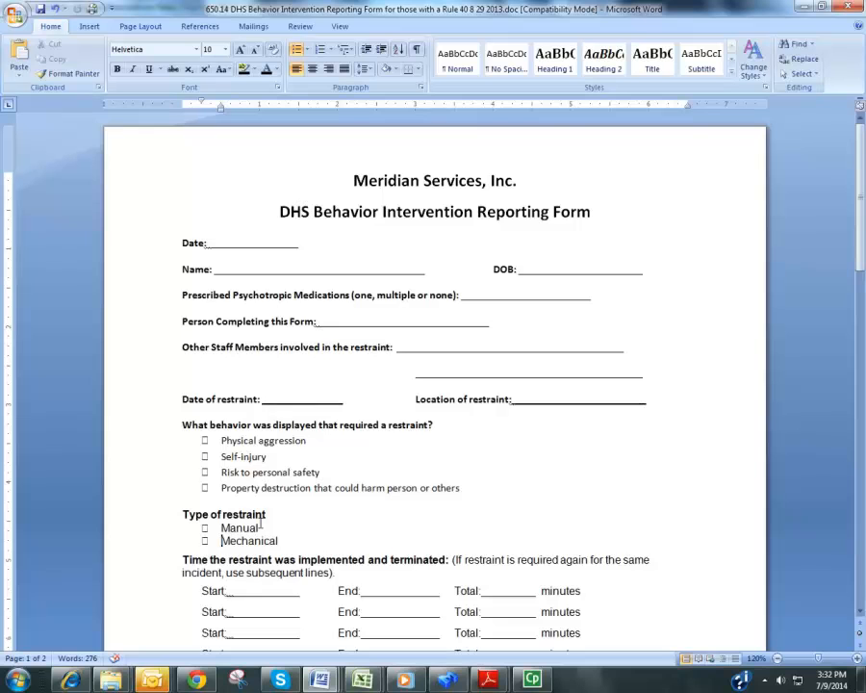
{"action": "scroll", "coordinate": [258, 515], "scroll_direction": "down", "scroll_amount": 3}
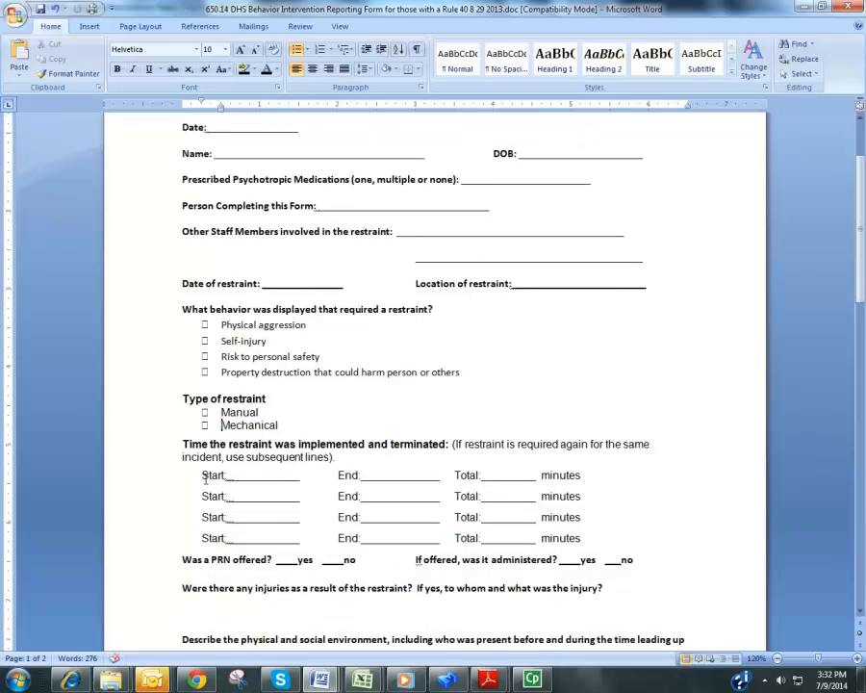
{"action": "left_click", "coordinate": [205, 480]}
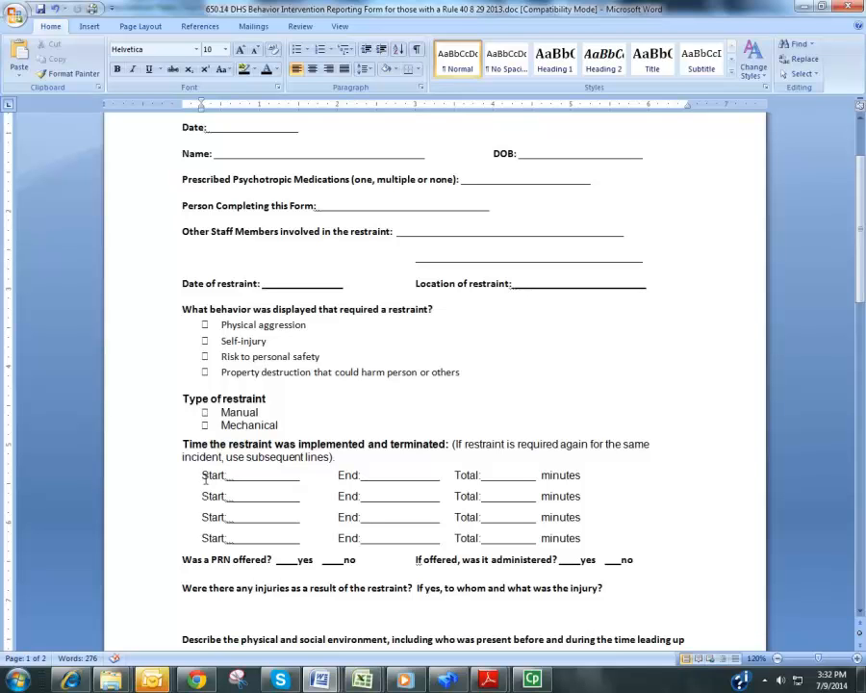
{"action": "left_click_drag", "start_coordinate": [204, 470], "coordinate": [243, 477]}
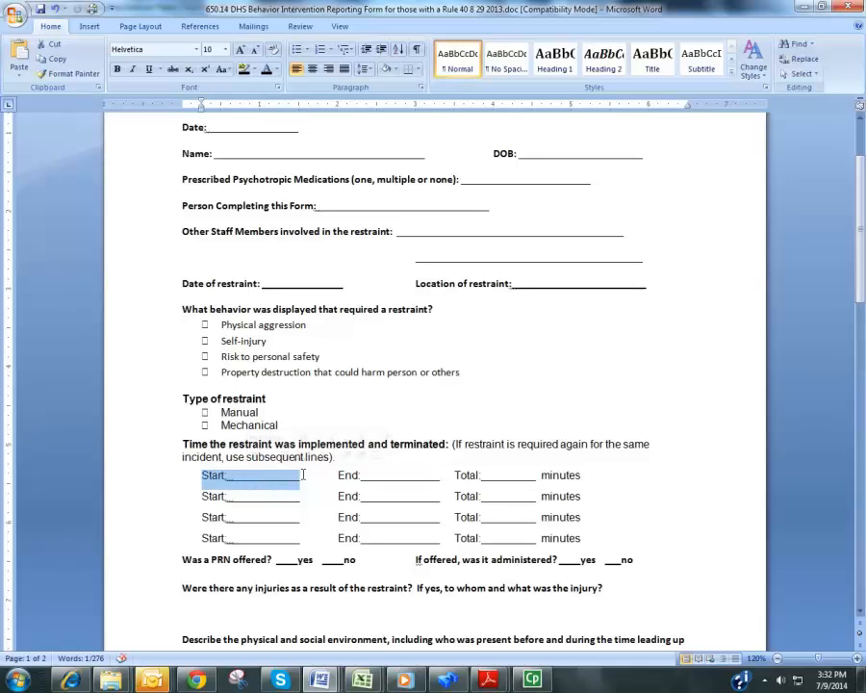
{"action": "left_click_drag", "start_coordinate": [337, 474], "coordinate": [370, 475]}
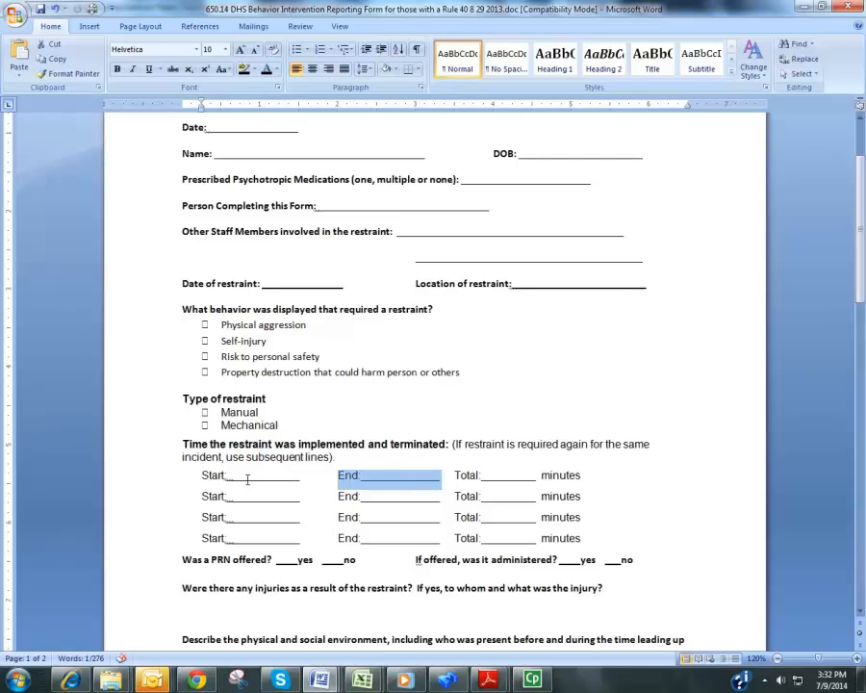
{"action": "left_click_drag", "start_coordinate": [207, 474], "coordinate": [256, 474]}
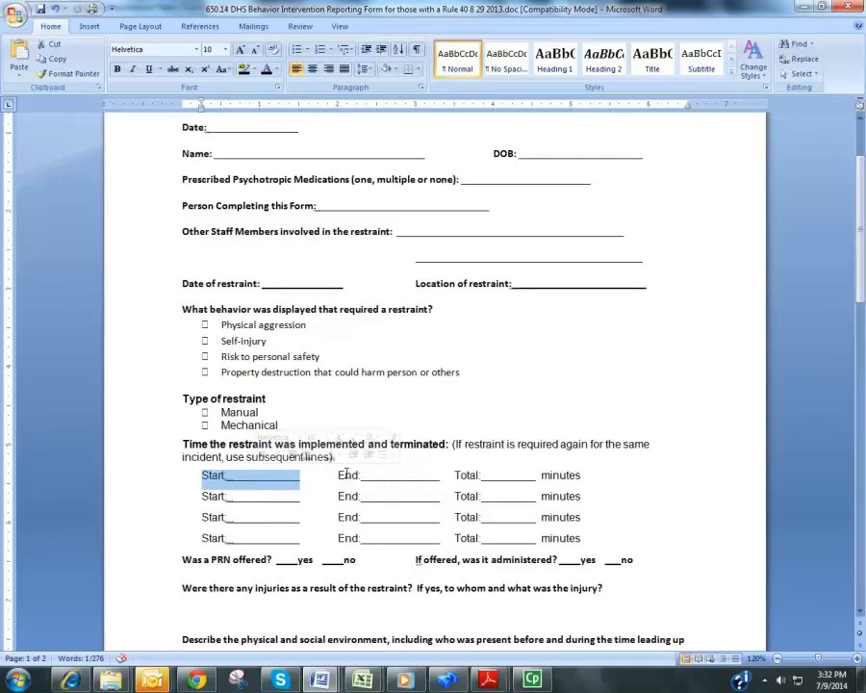
Highlight the End blank on the first restraint time line, followed by its Total minutes blank
{"action": "left_click", "coordinate": [344, 474]}
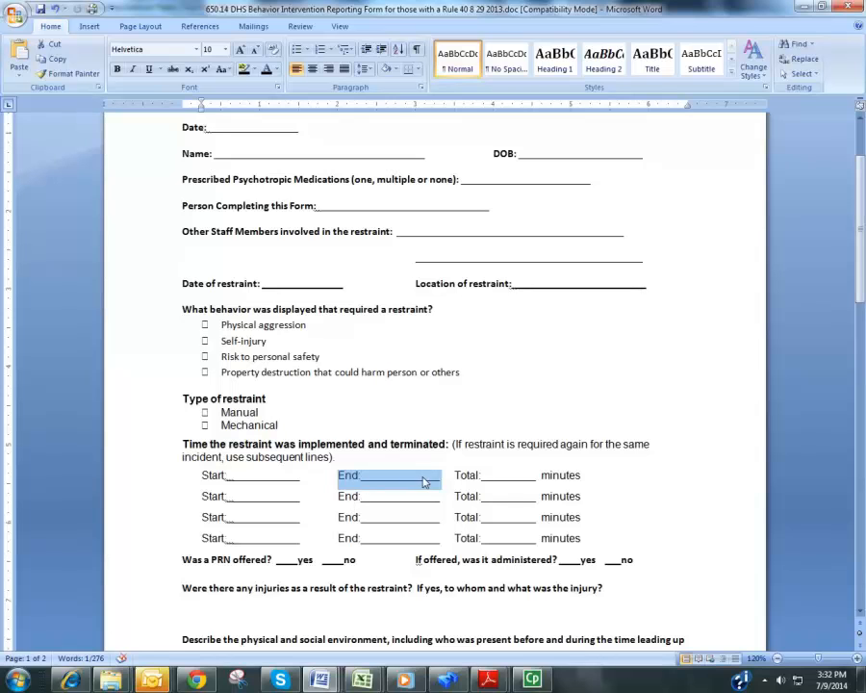
{"action": "left_click", "coordinate": [523, 477]}
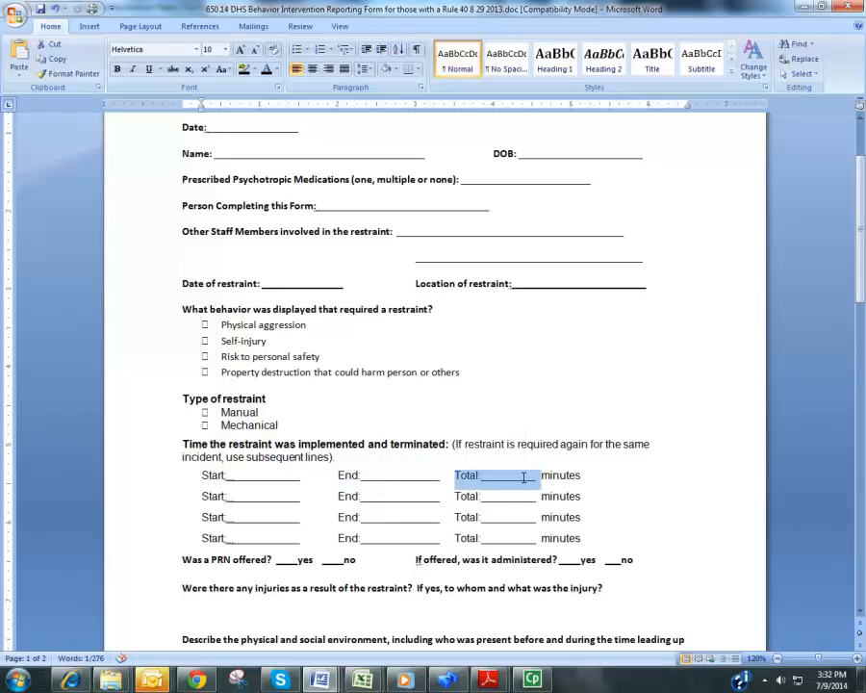
{"action": "left_click_drag", "start_coordinate": [523, 477], "coordinate": [553, 478]}
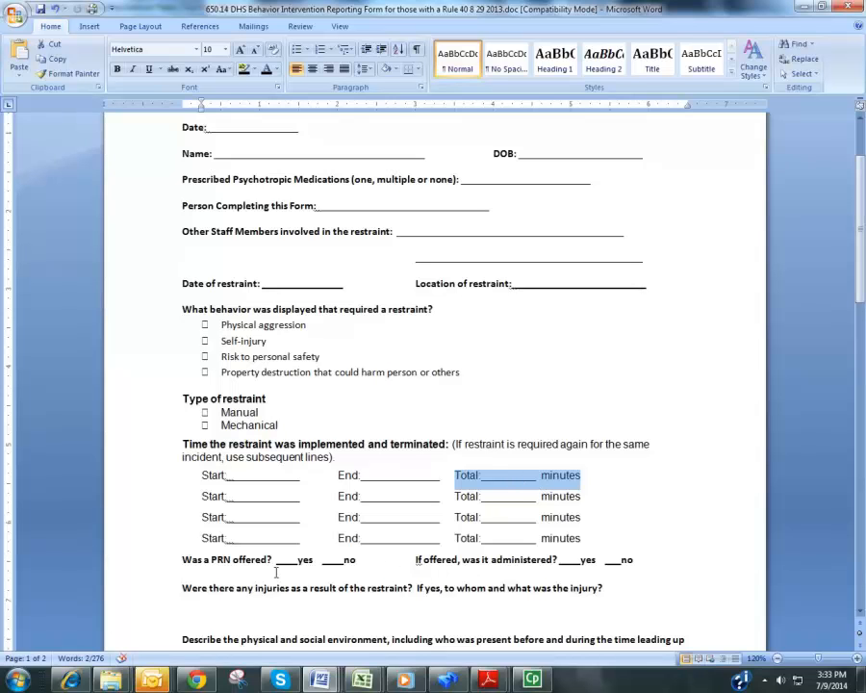
Highlight the question on whether a PRN was offered and place the cursor at its yes blank and the administered question's yes blank
{"action": "left_click_drag", "start_coordinate": [185, 559], "coordinate": [274, 559]}
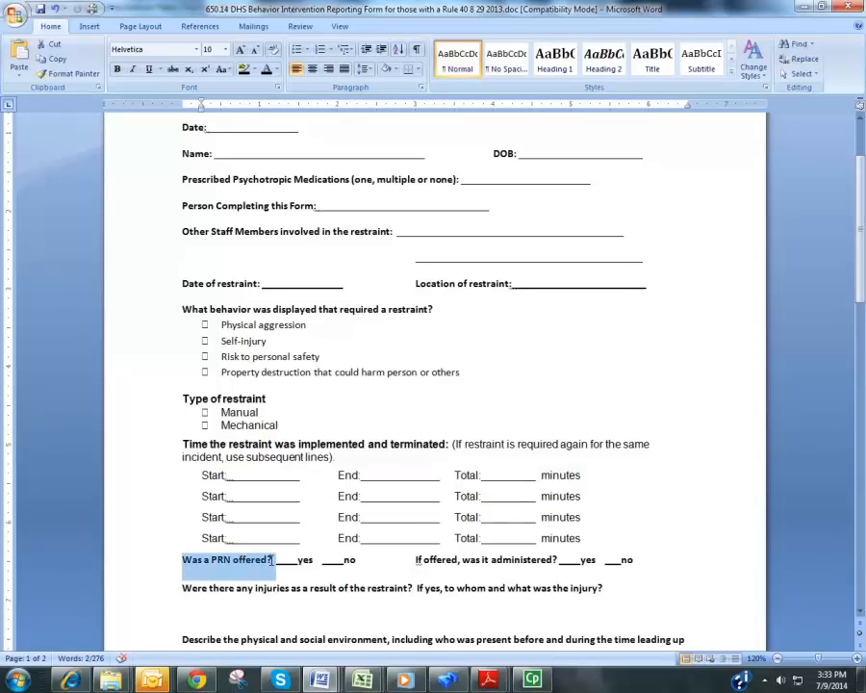
{"action": "left_click", "coordinate": [292, 559]}
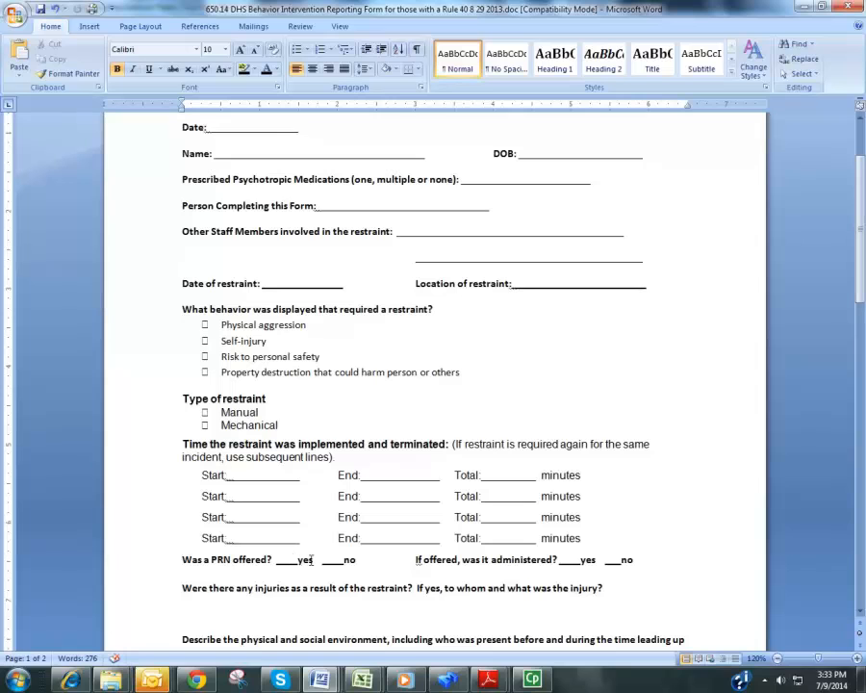
{"action": "left_click", "coordinate": [573, 559]}
Highlight the question on injuries resulting from the restraint and place the cursor in the empty answer space below it
{"action": "scroll", "coordinate": [400, 564], "scroll_direction": "down", "scroll_amount": 3}
{"action": "scroll", "coordinate": [400, 566], "scroll_direction": "down", "scroll_amount": 1}
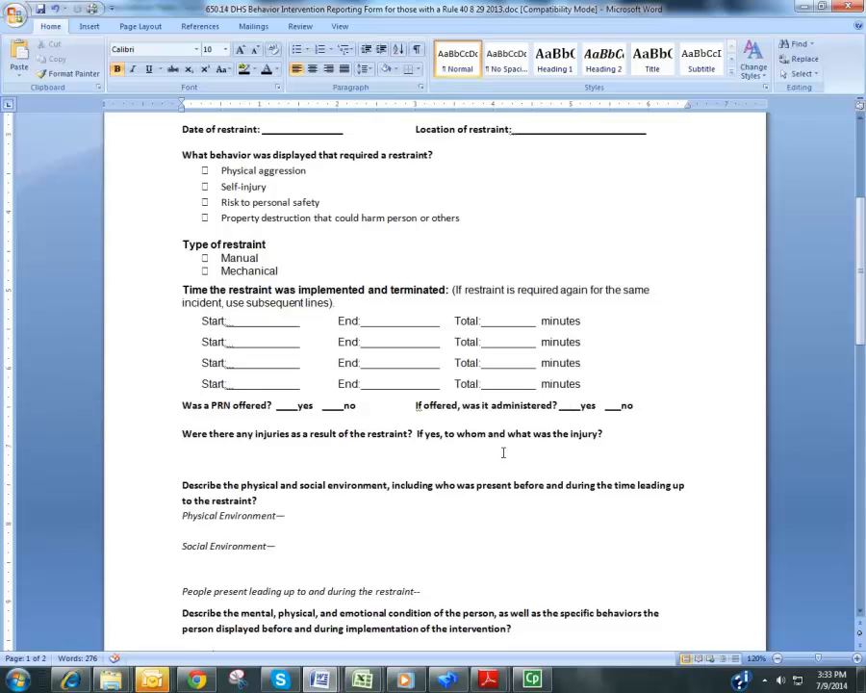
{"action": "left_click_drag", "start_coordinate": [182, 434], "coordinate": [495, 461]}
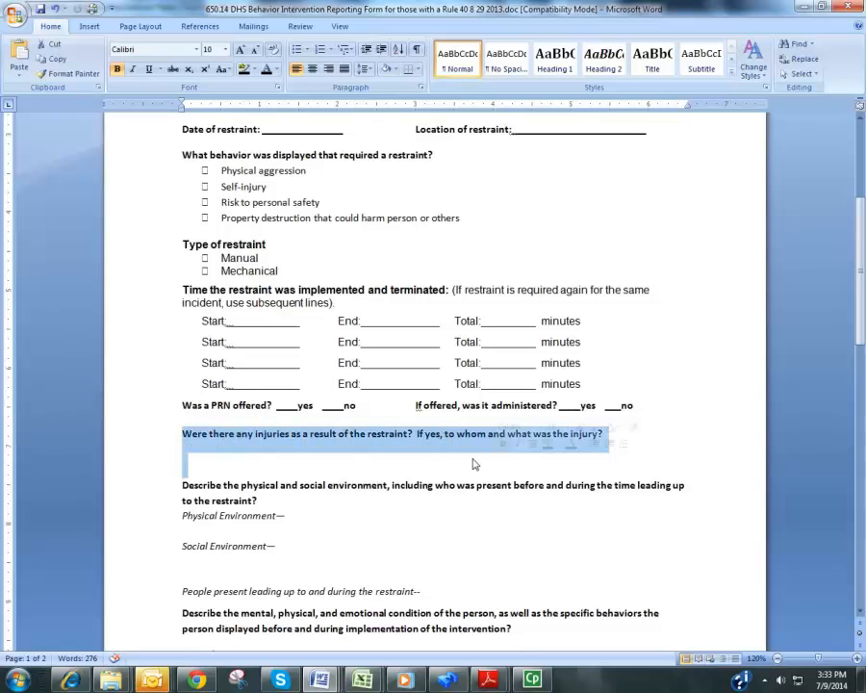
{"action": "left_click", "coordinate": [419, 459]}
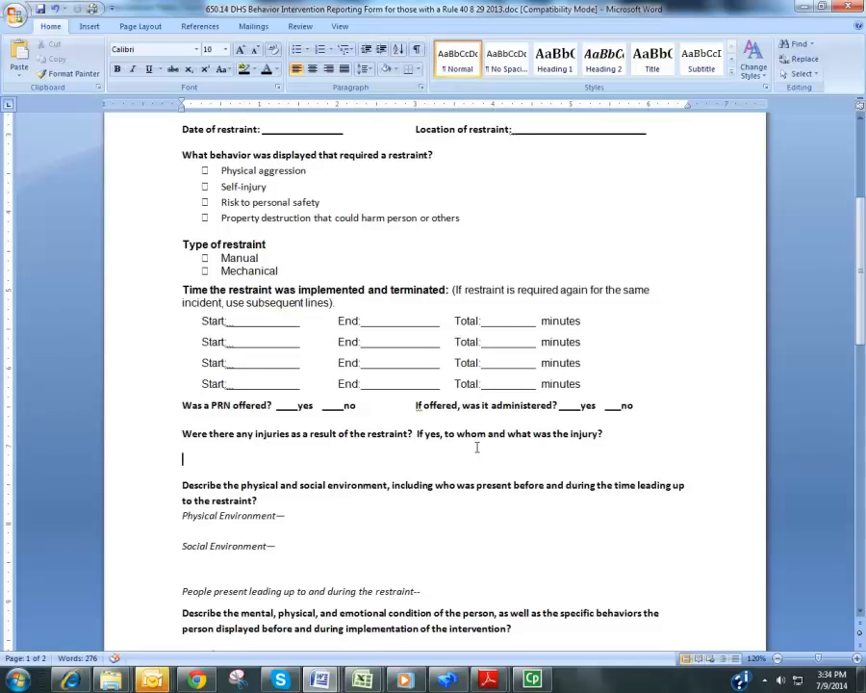
Highlight the less restrictive alternative measures question, the time when de-escalation began and the duration of de-escalation efforts in turn
{"action": "scroll", "coordinate": [400, 480], "scroll_direction": "down", "scroll_amount": 1}
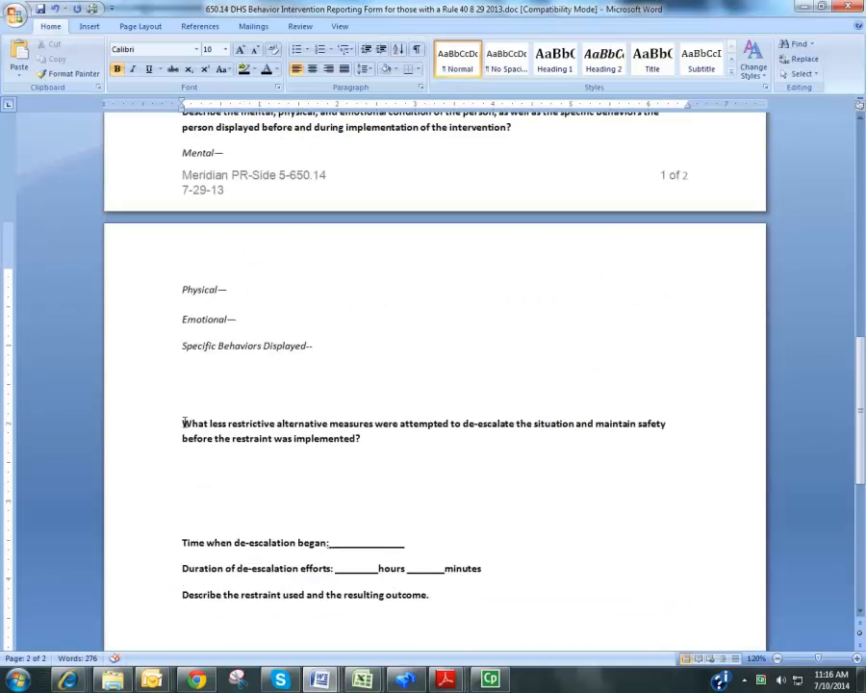
{"action": "left_click_drag", "start_coordinate": [183, 424], "coordinate": [373, 446]}
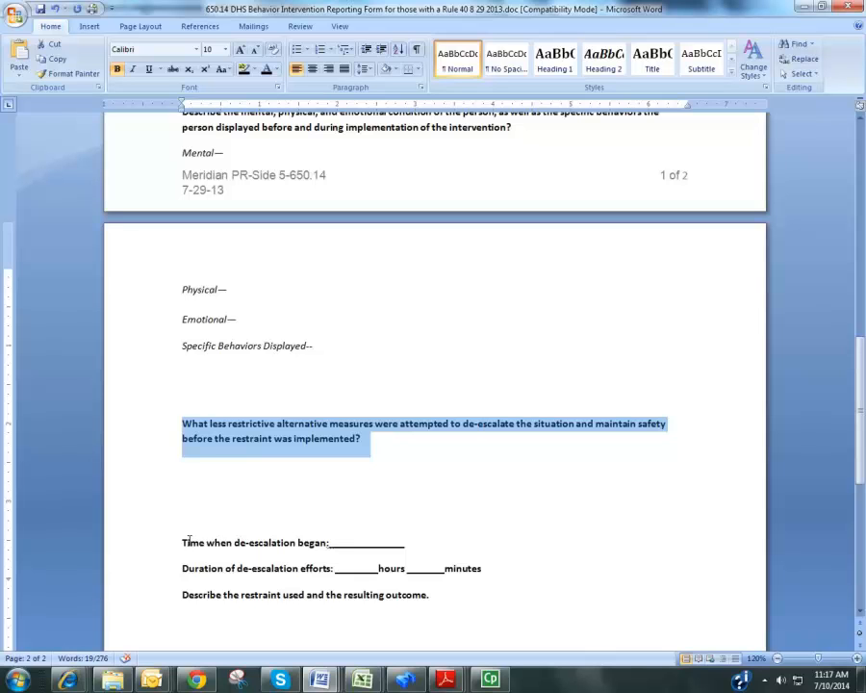
{"action": "left_click_drag", "start_coordinate": [182, 542], "coordinate": [387, 549]}
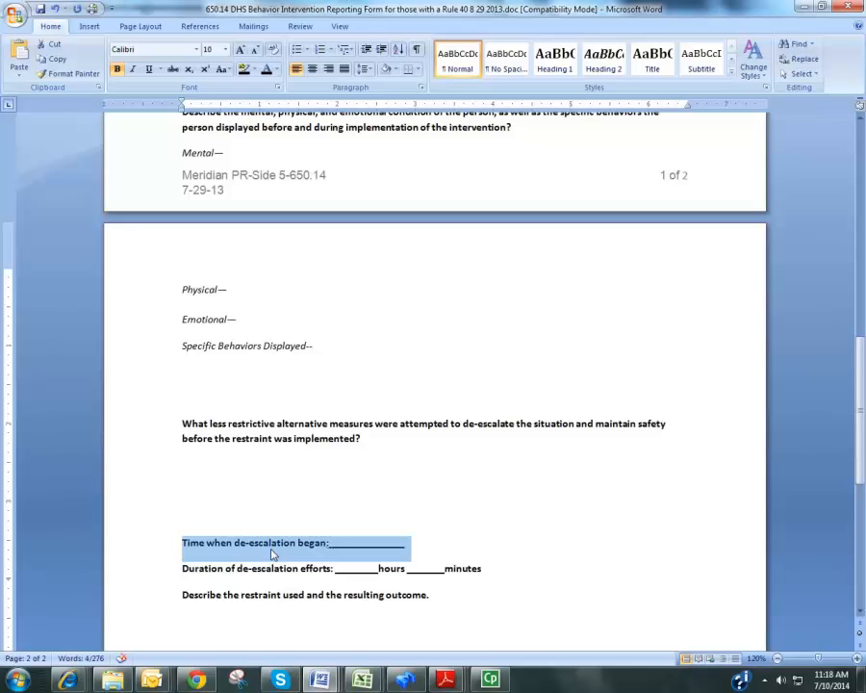
{"action": "left_click_drag", "start_coordinate": [182, 568], "coordinate": [463, 569]}
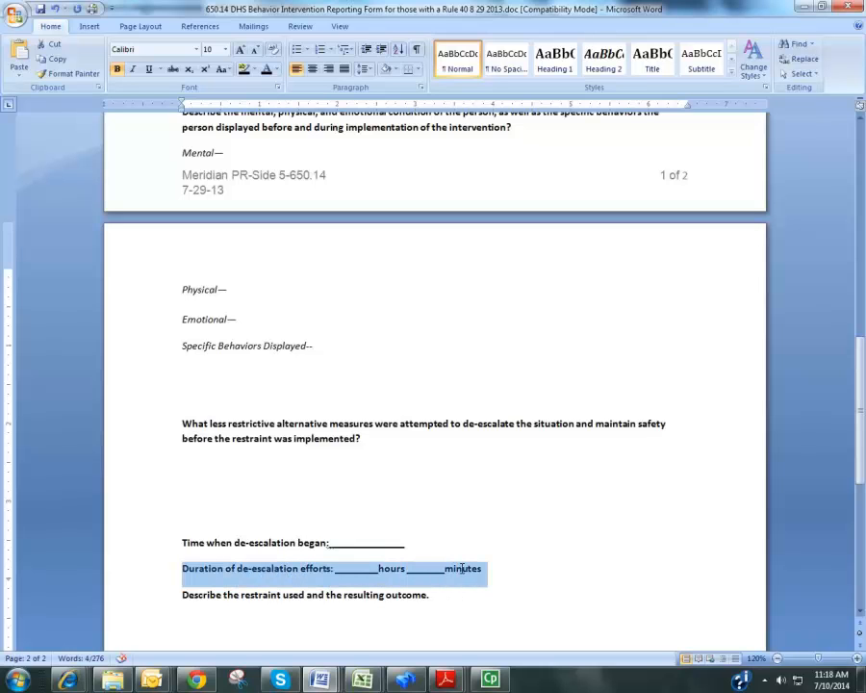
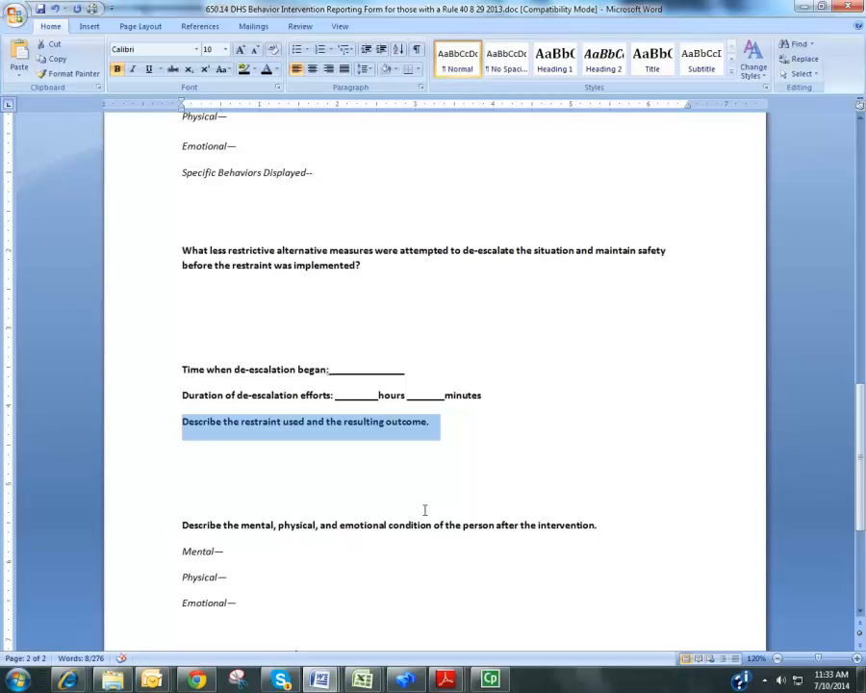
Highlight the question on the person's condition after the intervention and place the cursor at its Mental, Physical and Emotional entries in turn
{"action": "left_click_drag", "start_coordinate": [183, 522], "coordinate": [586, 546]}
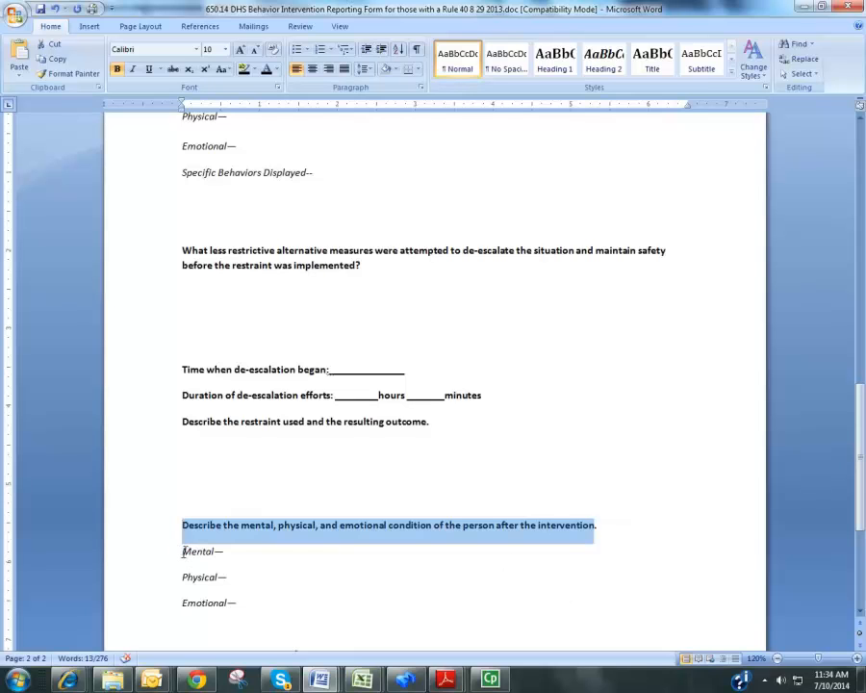
{"action": "left_click_drag", "start_coordinate": [182, 552], "coordinate": [238, 559]}
{"action": "left_click", "coordinate": [246, 557]}
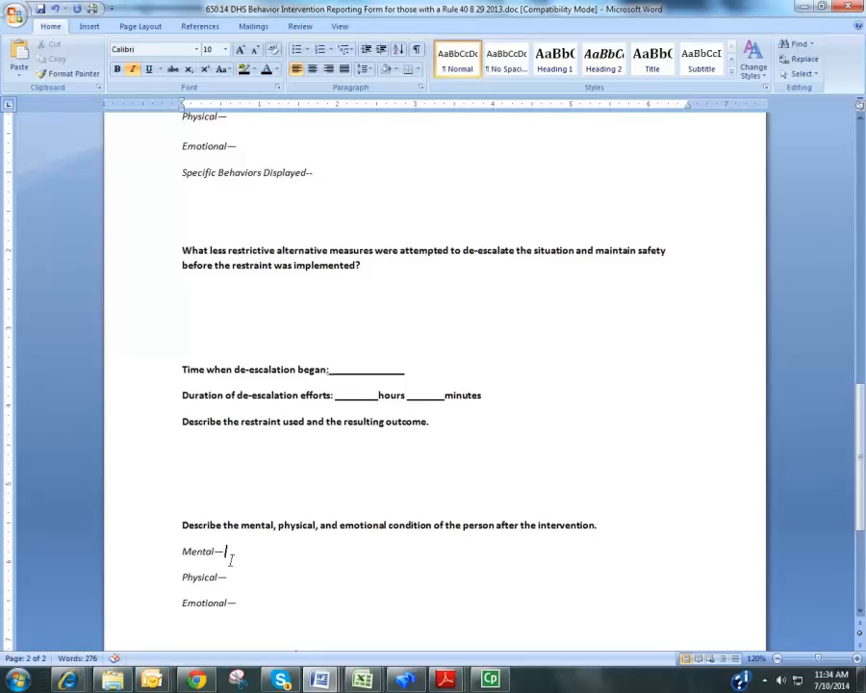
{"action": "left_click", "coordinate": [277, 575]}
{"action": "left_click", "coordinate": [252, 605]}
Highlight the Debriefing heading, followed by the signature and date blanks for the reporter at the end of the form
{"action": "scroll", "coordinate": [272, 592], "scroll_direction": "down", "scroll_amount": 2}
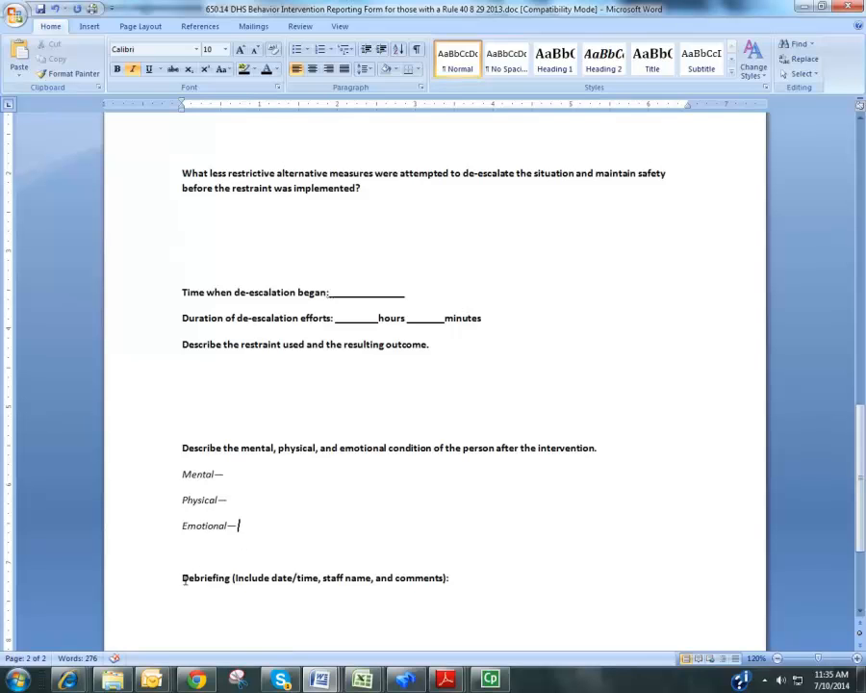
{"action": "left_click_drag", "start_coordinate": [183, 580], "coordinate": [451, 580]}
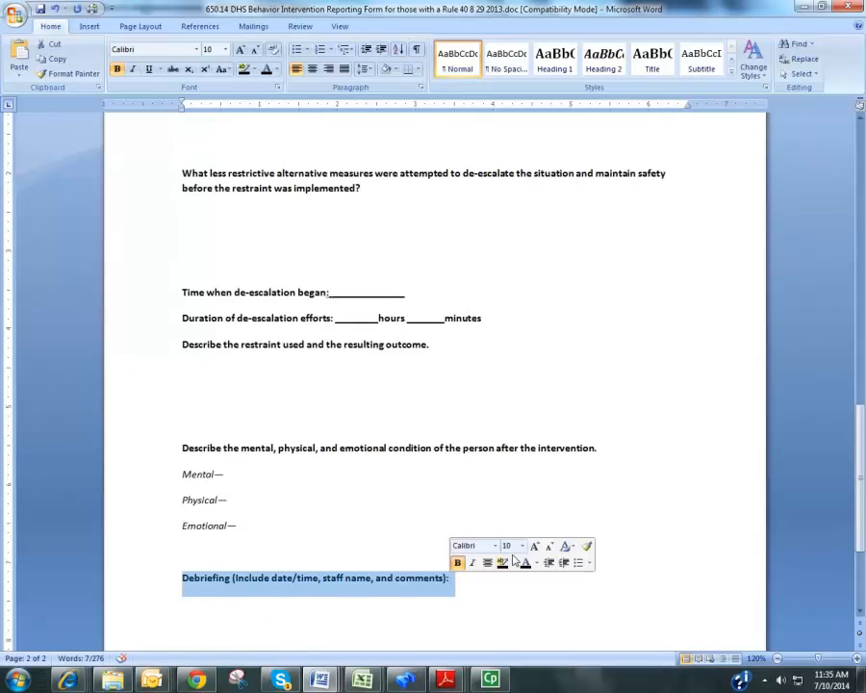
{"action": "scroll", "coordinate": [512, 575], "scroll_direction": "down", "scroll_amount": 2}
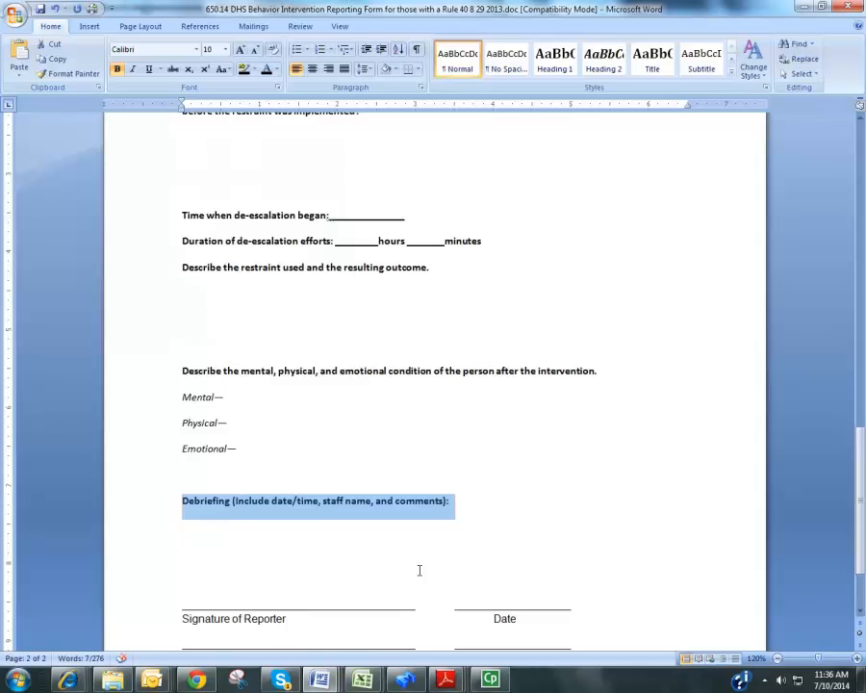
{"action": "scroll", "coordinate": [419, 570], "scroll_direction": "down", "scroll_amount": 3}
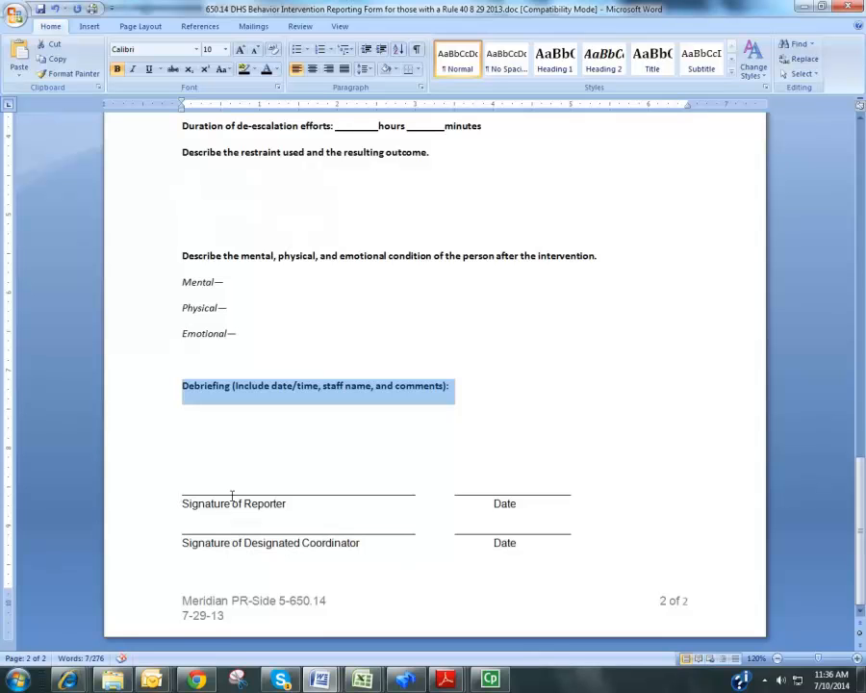
{"action": "mouse_move", "coordinate": [184, 496]}
{"action": "left_mouse_down"}
{"action": "mouse_move", "coordinate": [574, 493]}
{"action": "mouse_move", "coordinate": [565, 495]}
{"action": "left_mouse_up"}
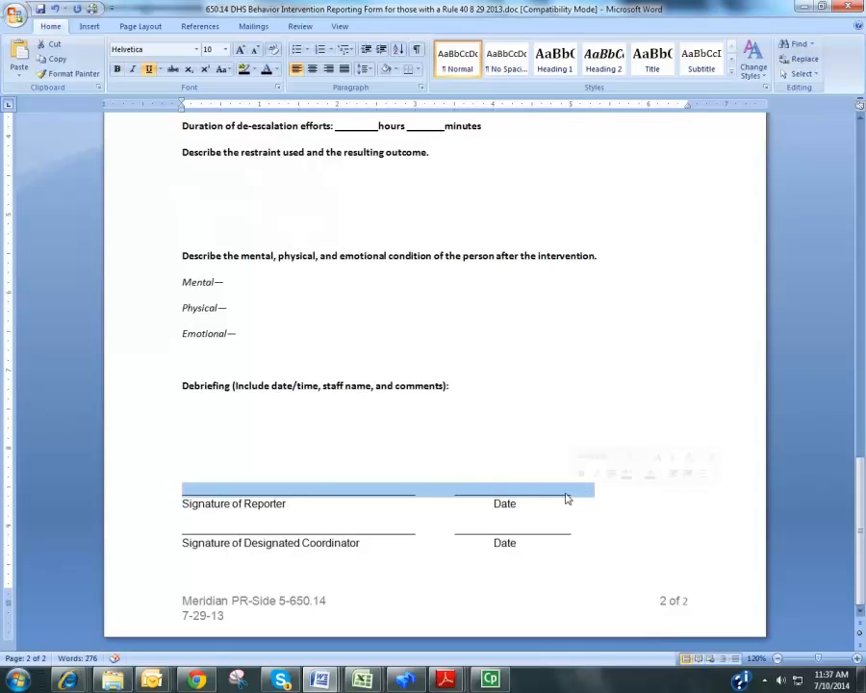